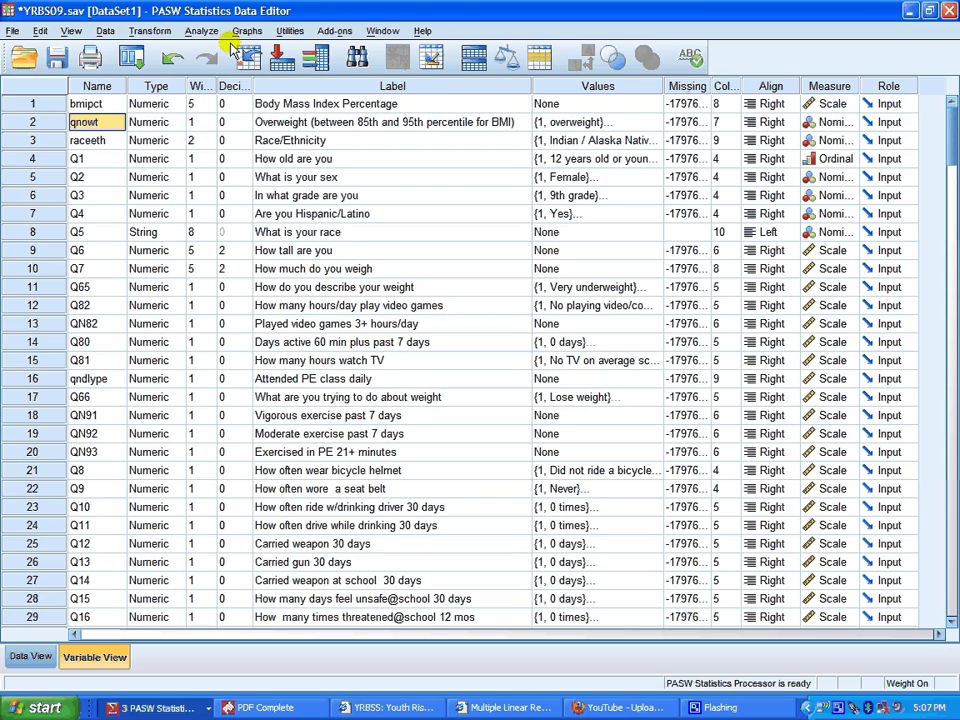
Run Frequencies on Body Mass Index Percentage with a frequency bar chart (15341 valid, 1069 missing)
click(201, 31)
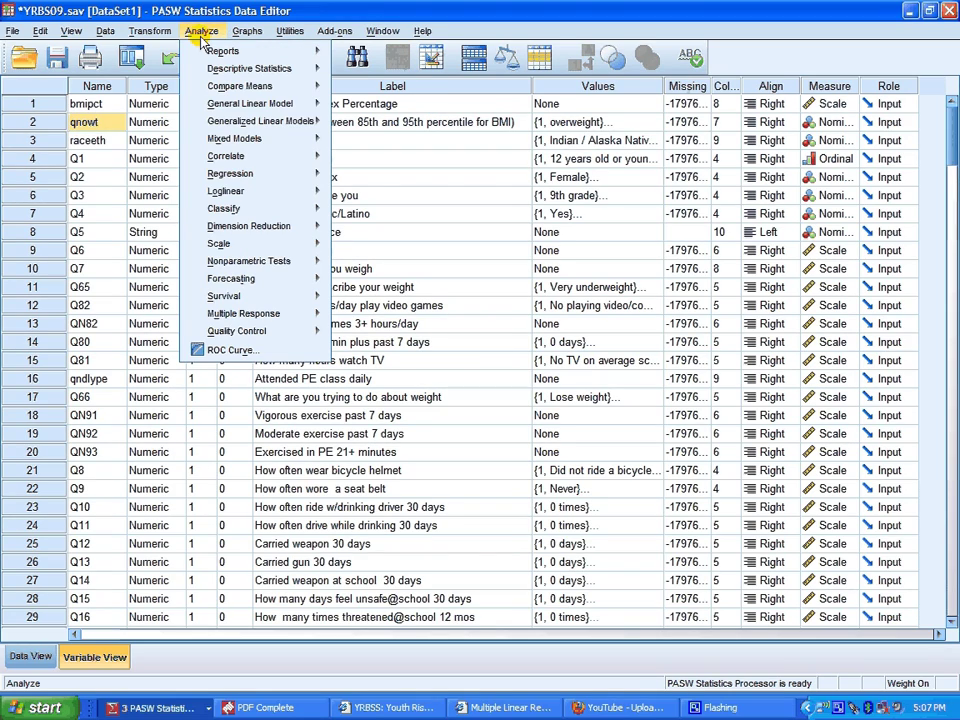
mouse_move(249, 68)
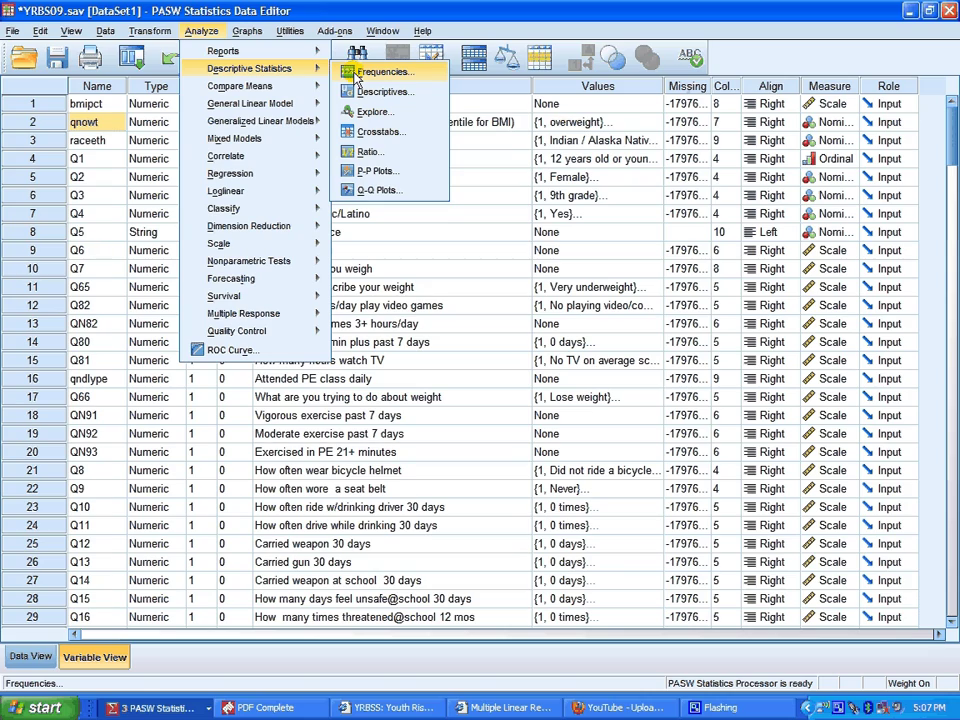
click(380, 72)
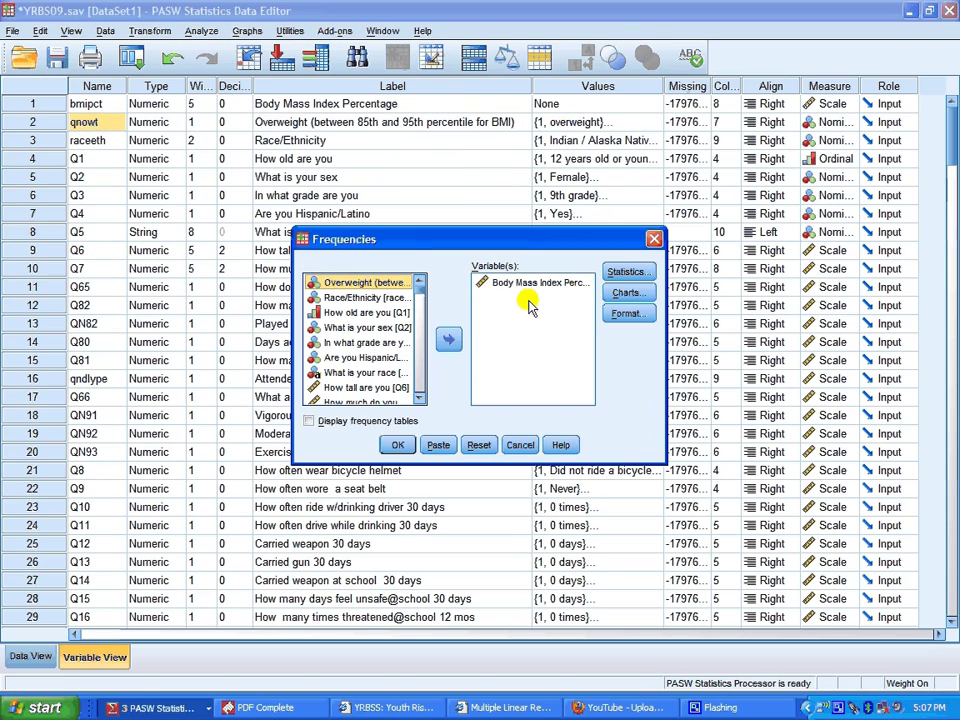
click(530, 307)
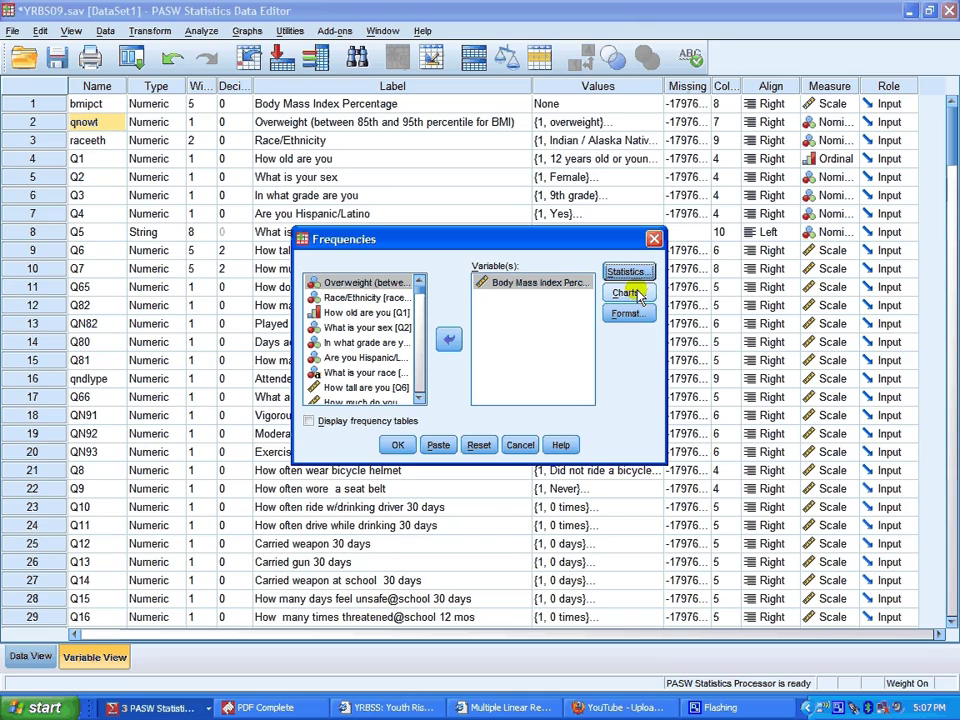
click(627, 292)
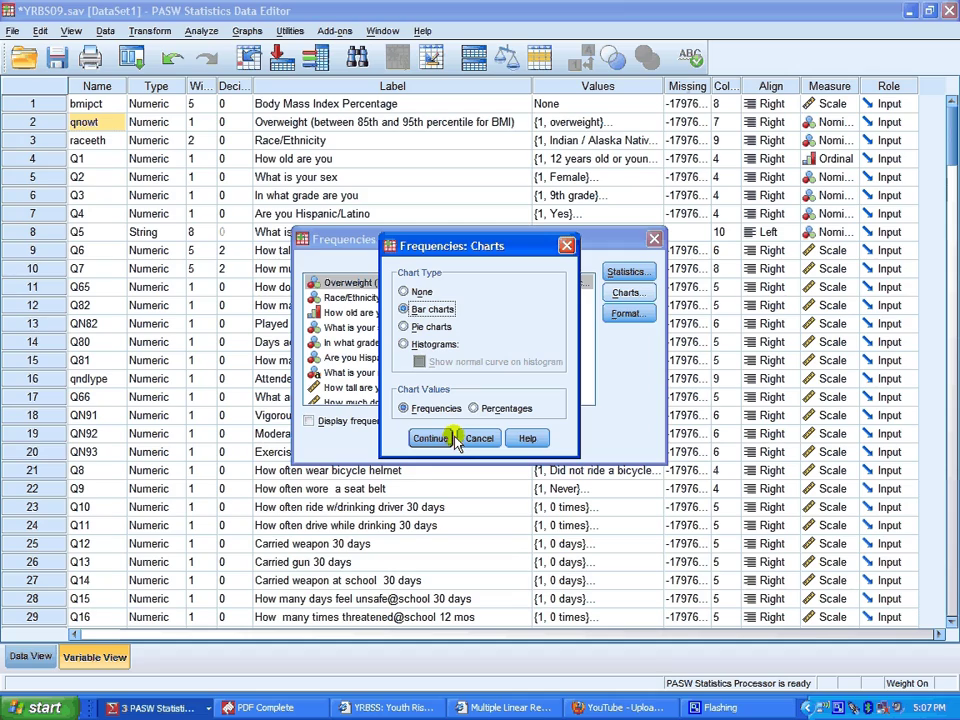
click(432, 439)
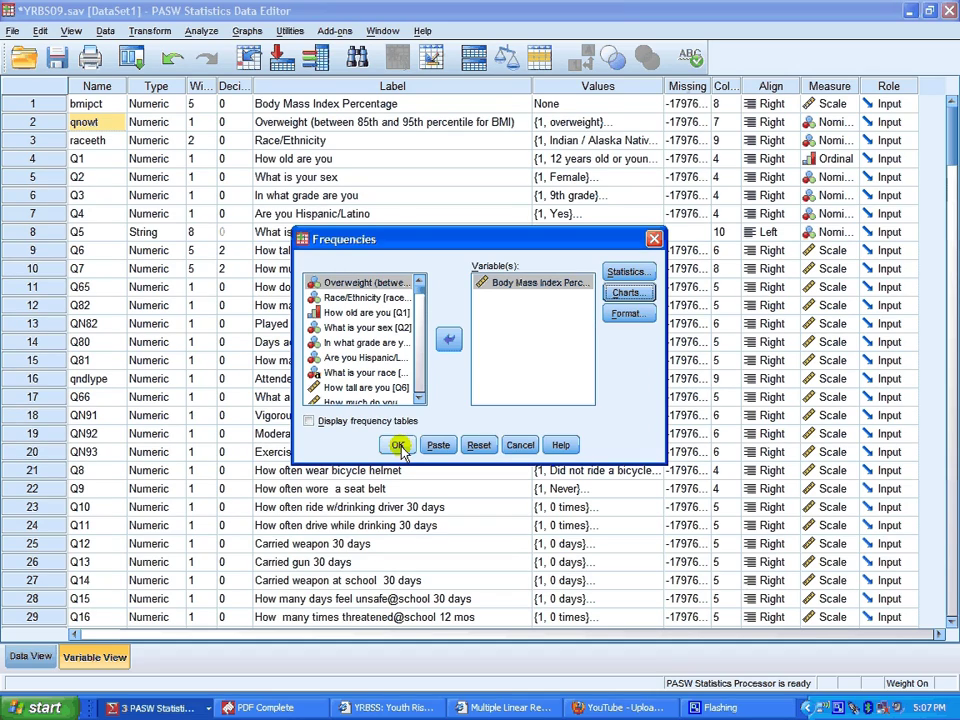
click(398, 446)
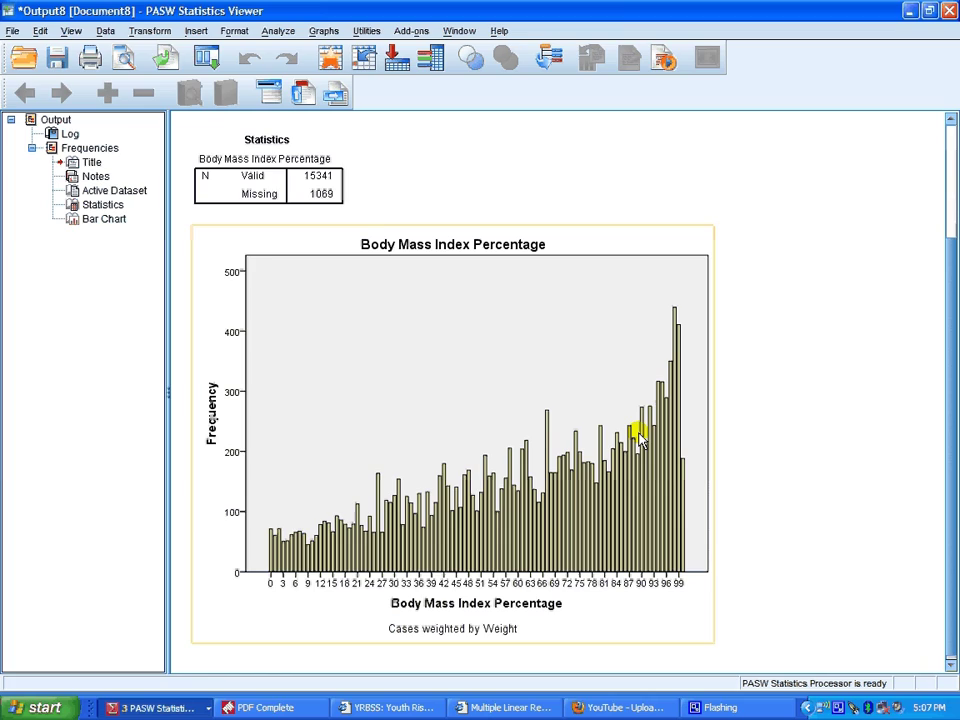
click(846, 361)
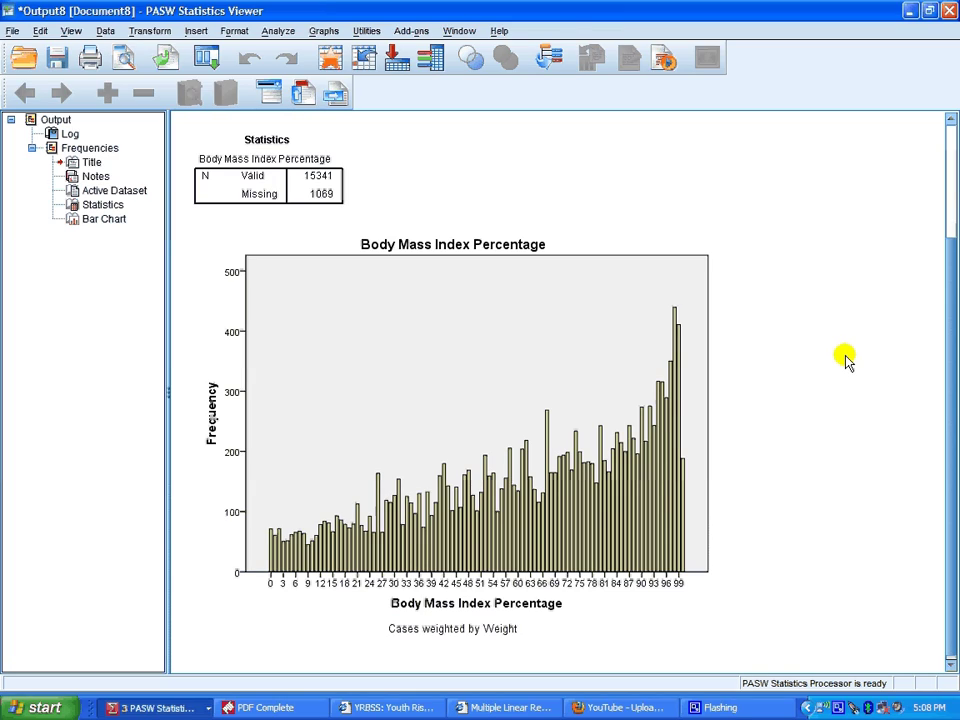
click(700, 508)
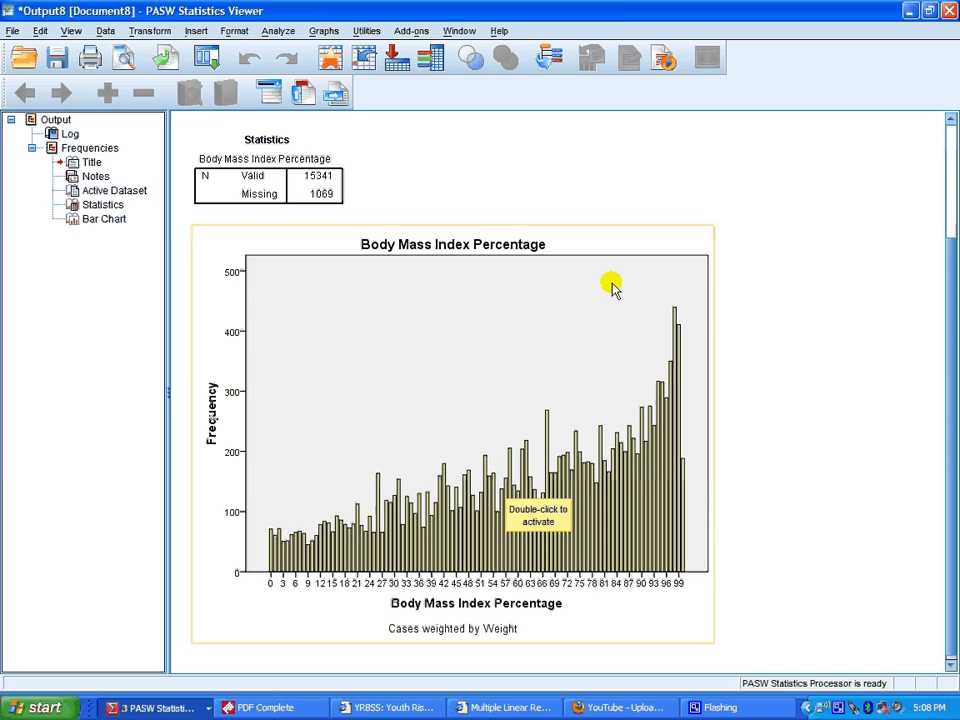
click(790, 496)
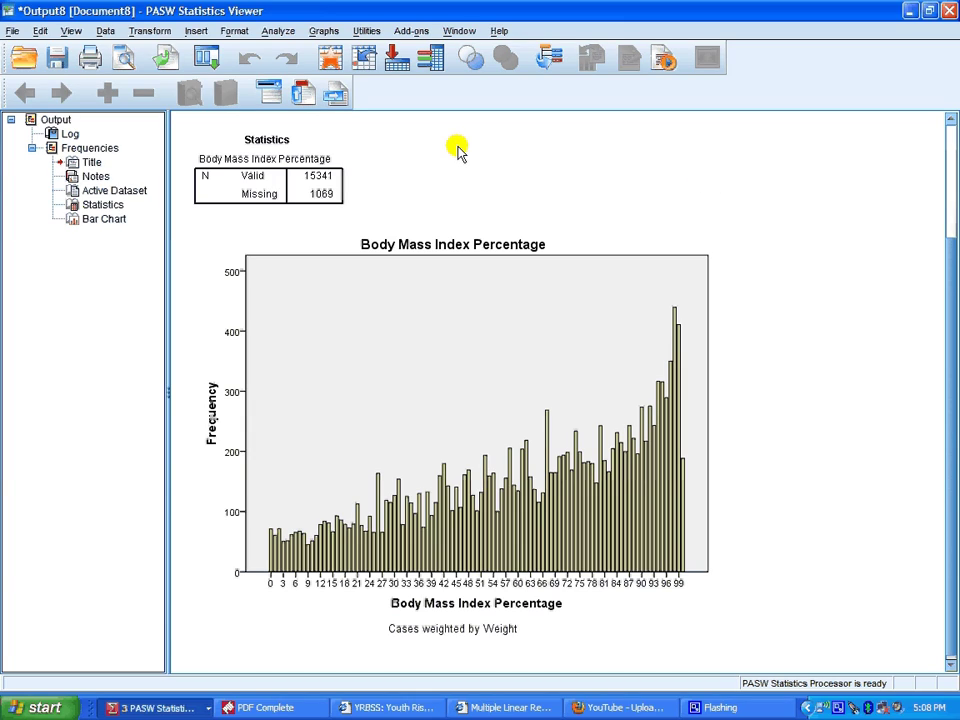
Return to the YRBS09 Data Editor, select bmipct, and start Recode into Different Variables
click(371, 290)
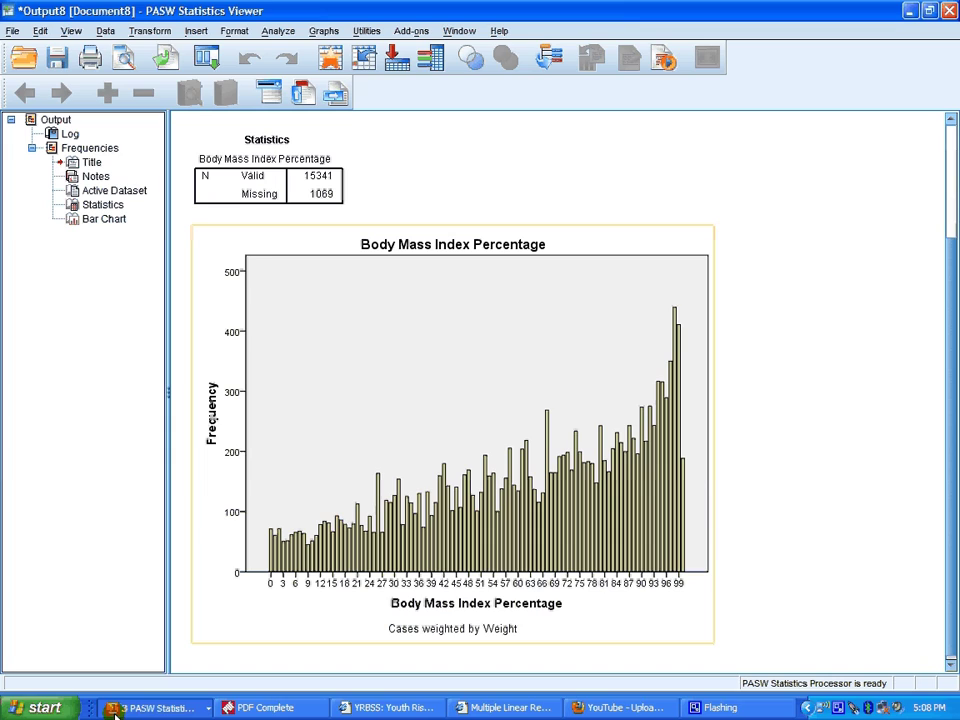
click(115, 710)
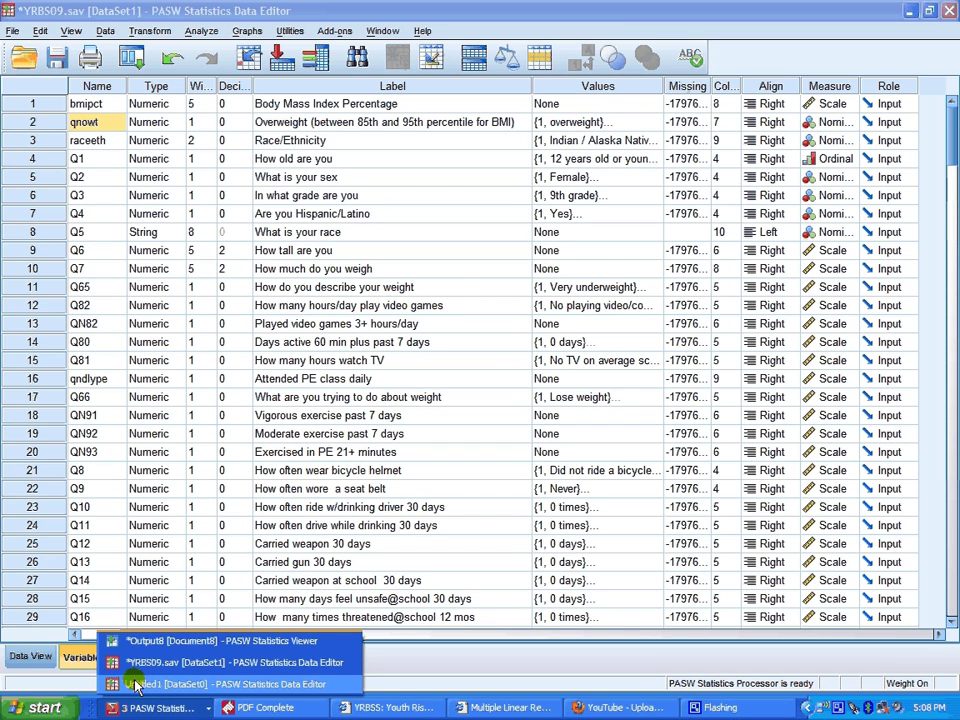
click(443, 30)
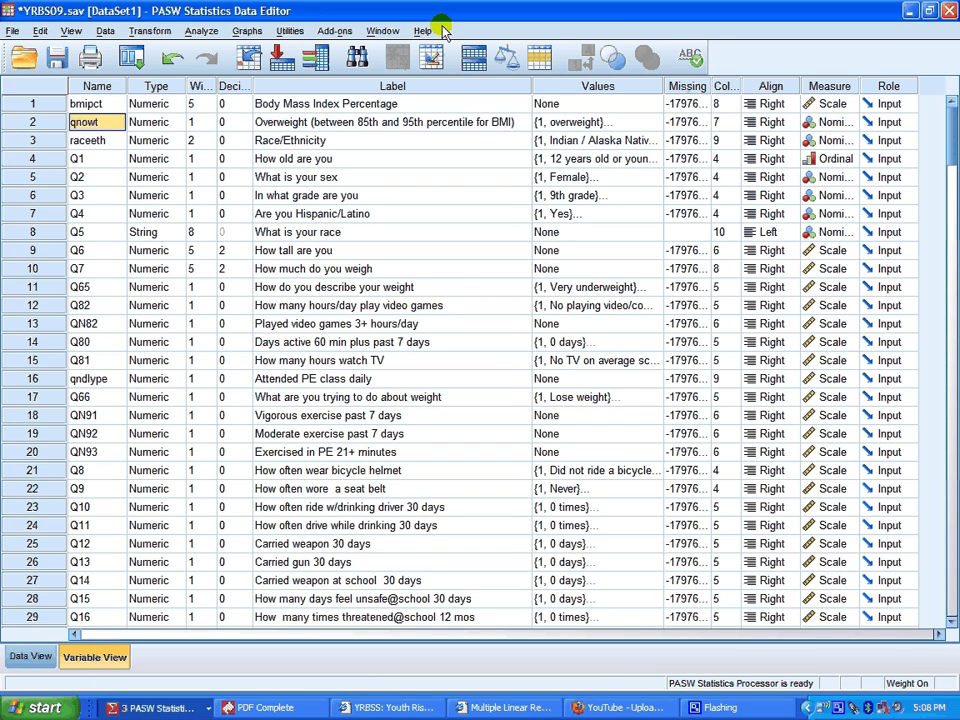
click(520, 104)
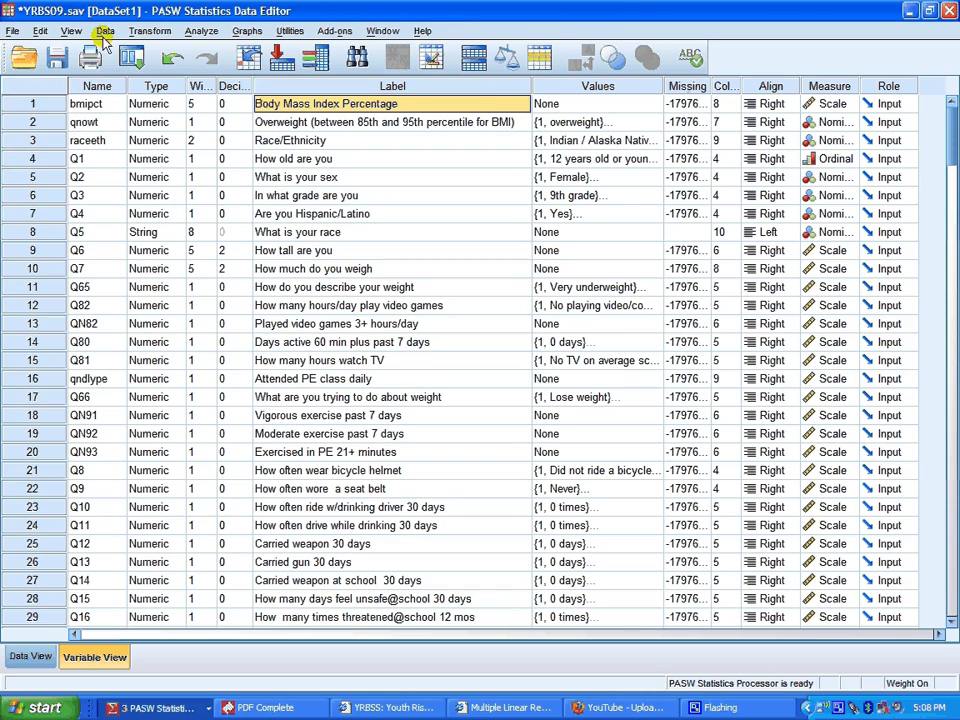
click(150, 31)
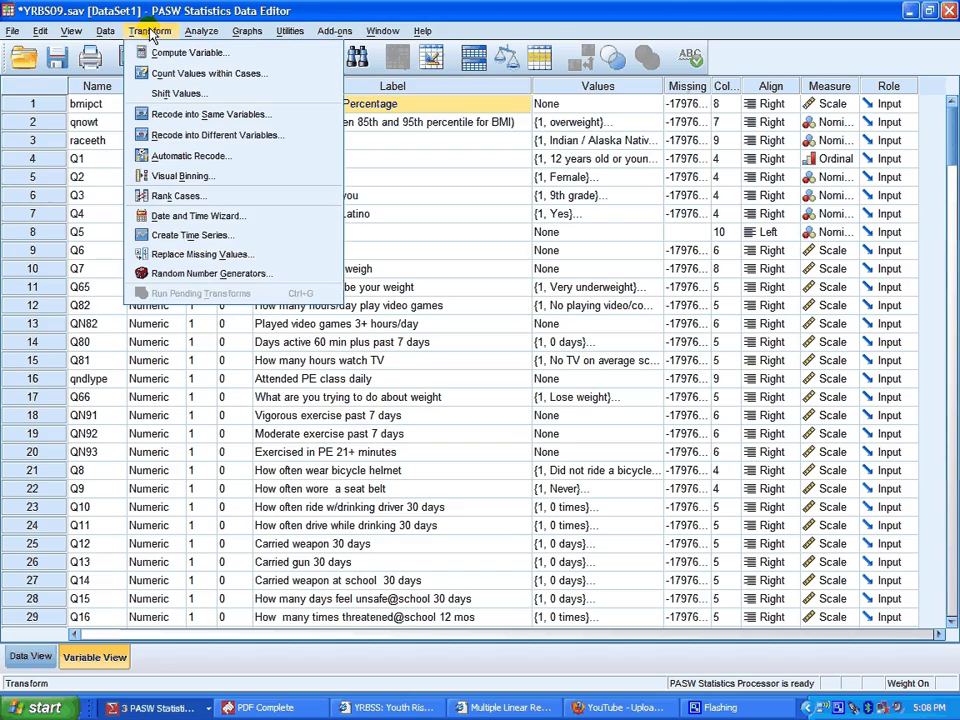
click(307, 142)
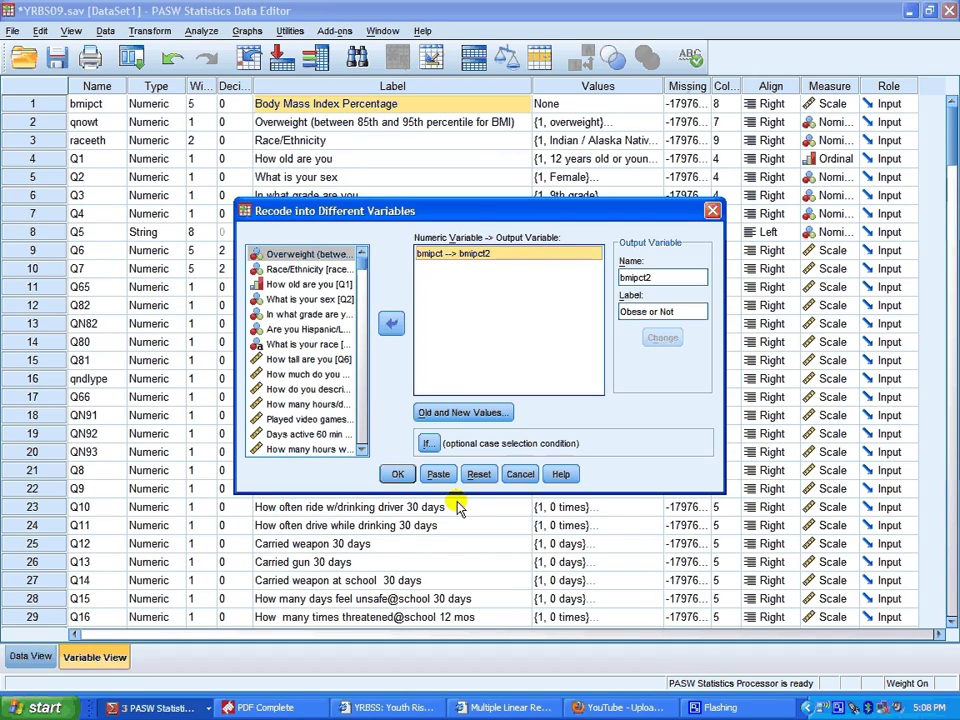
Reset the recode dialog and map bmipct to a new output variable bmipct2 labelled 'obese or not'
click(478, 474)
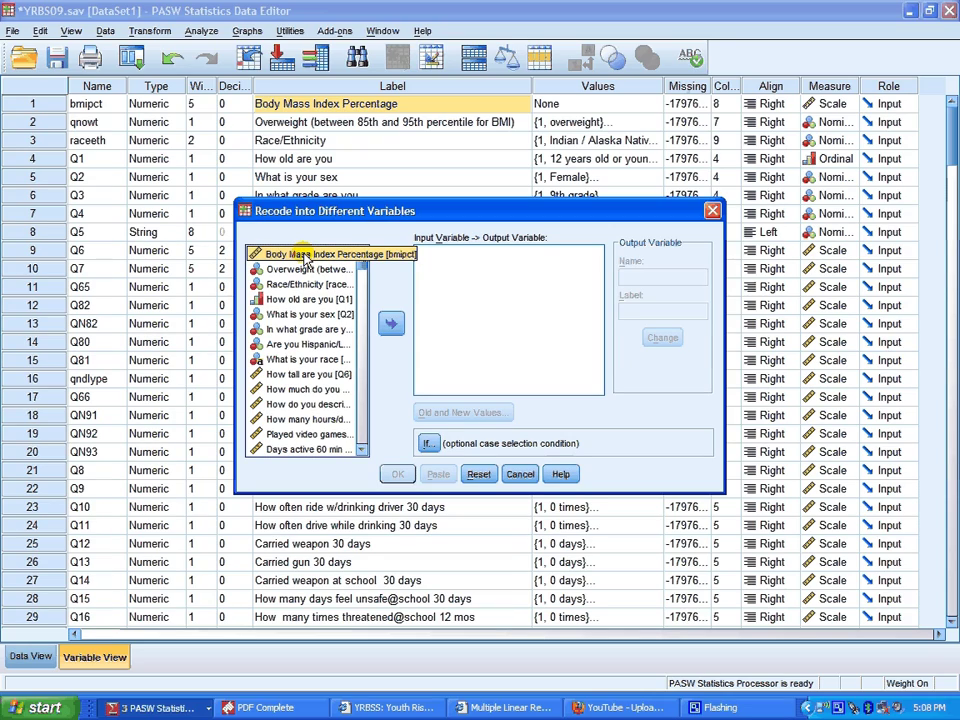
drag(305, 257, 455, 255)
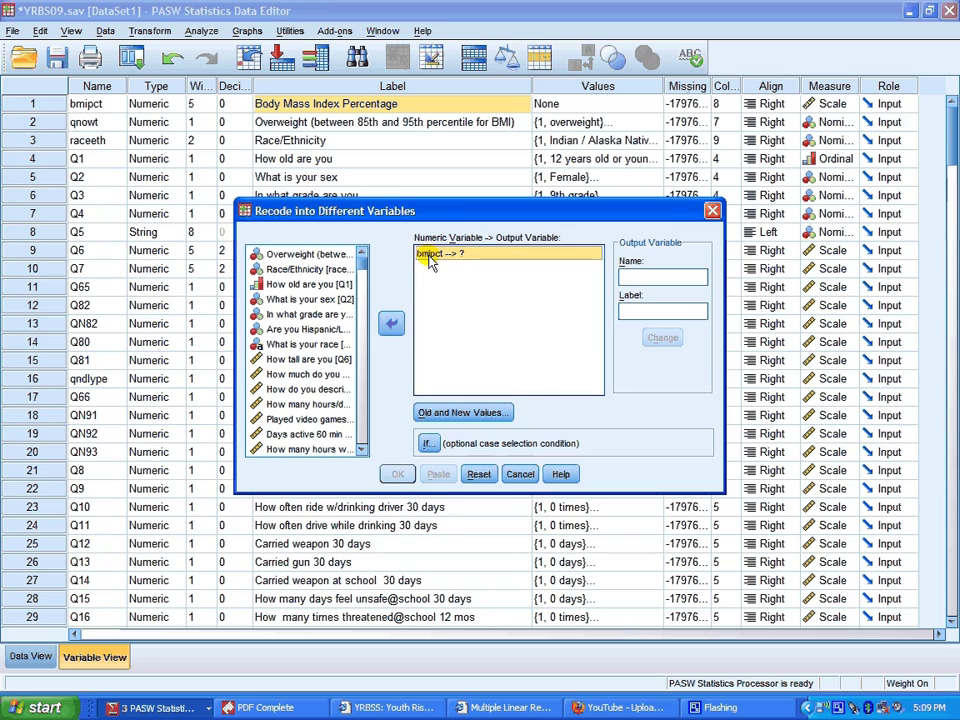
drag(428, 258, 372, 287)
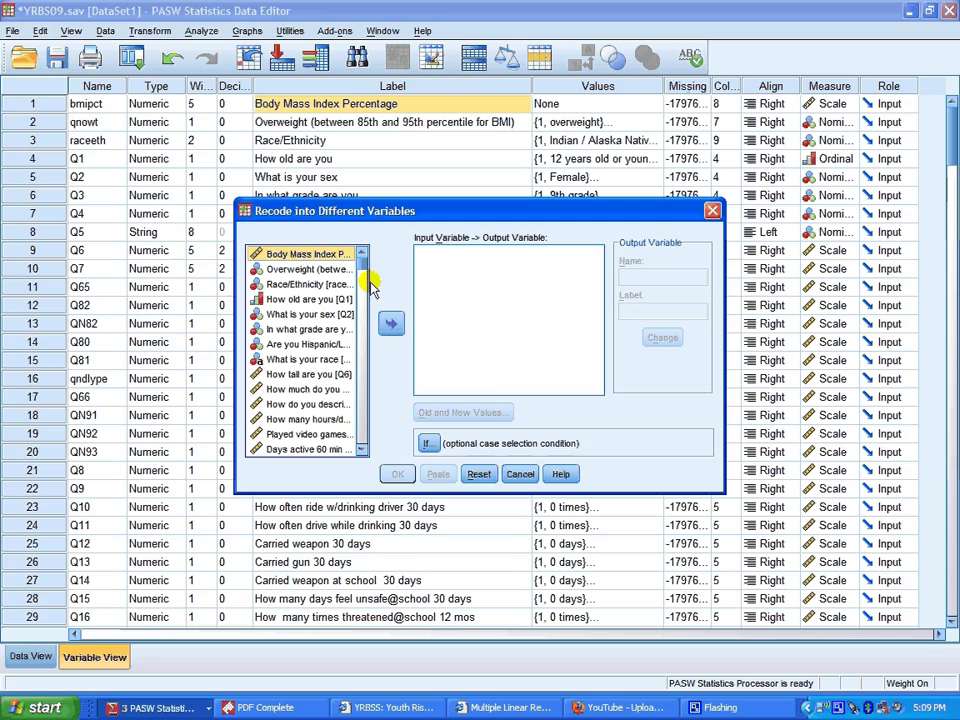
click(391, 323)
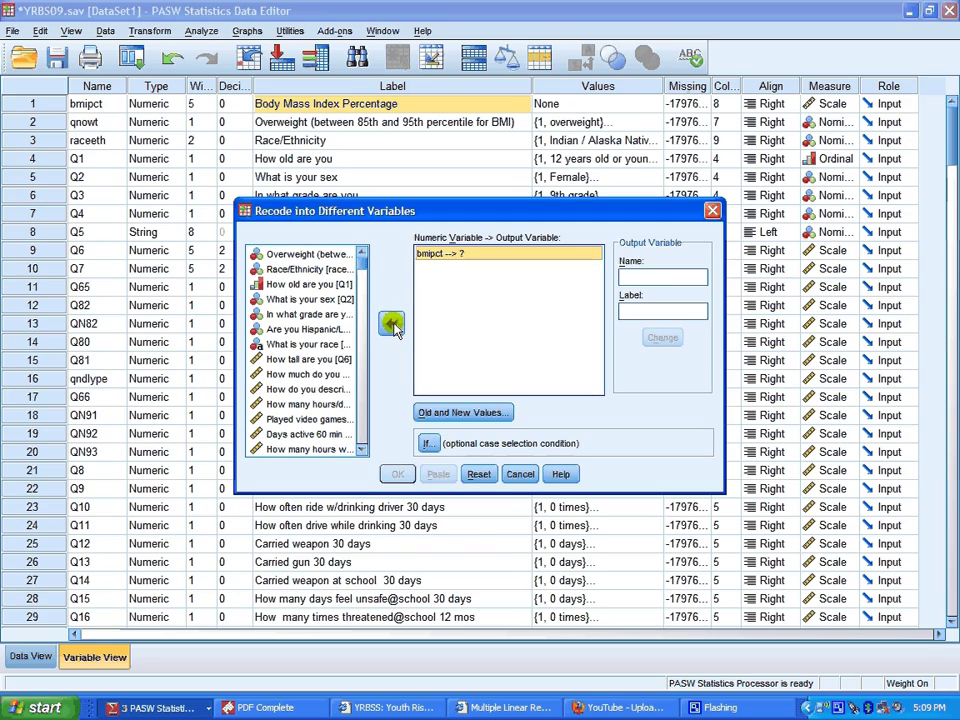
click(668, 276)
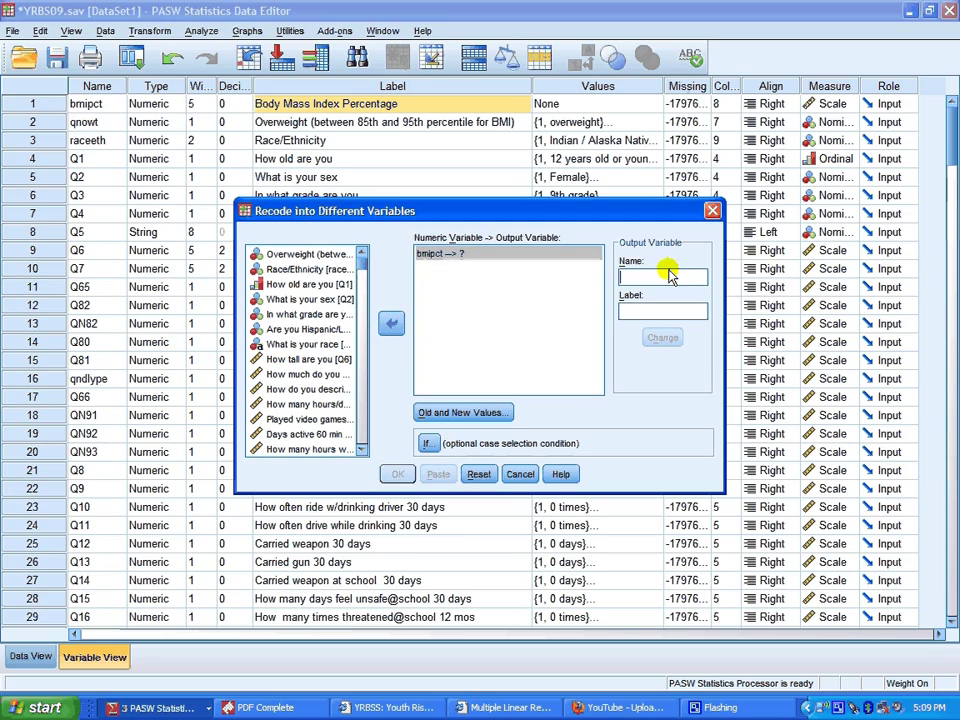
text(bmipct)
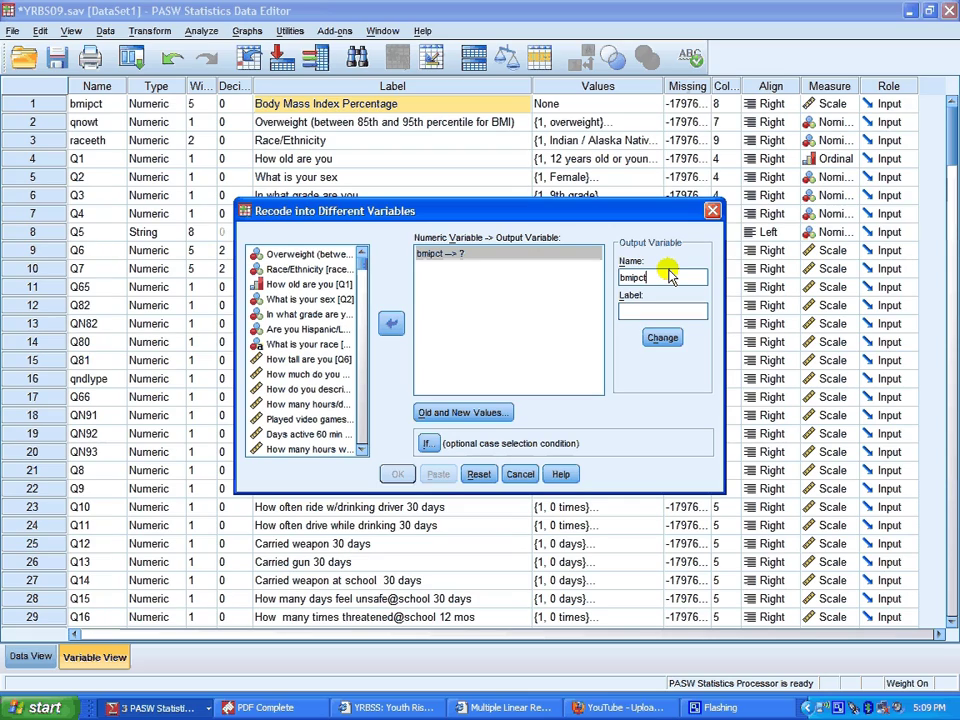
text(2)
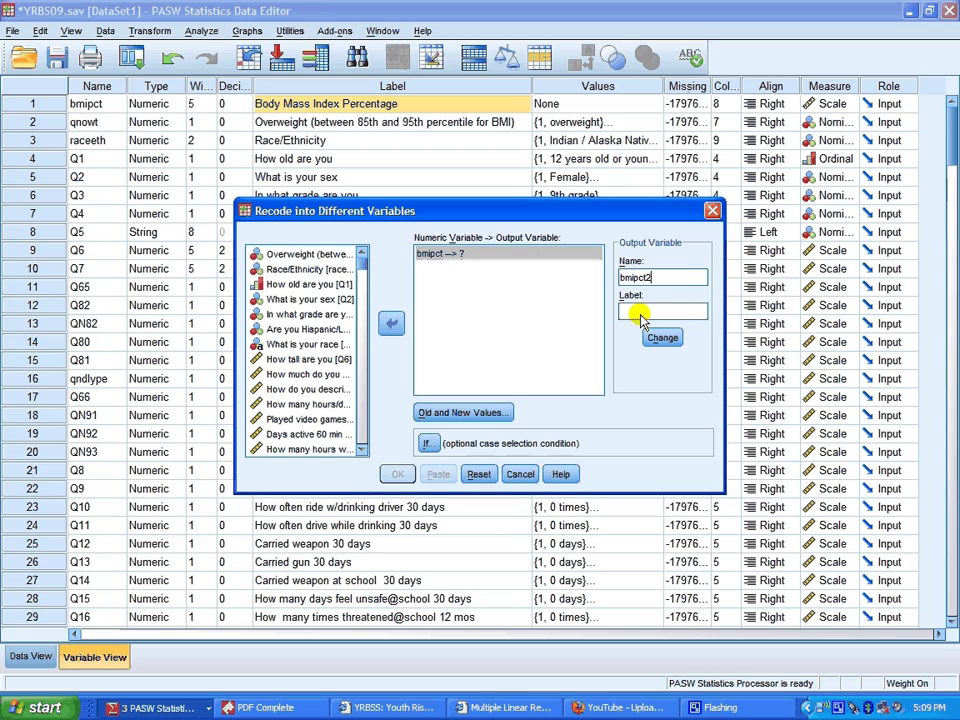
click(640, 313)
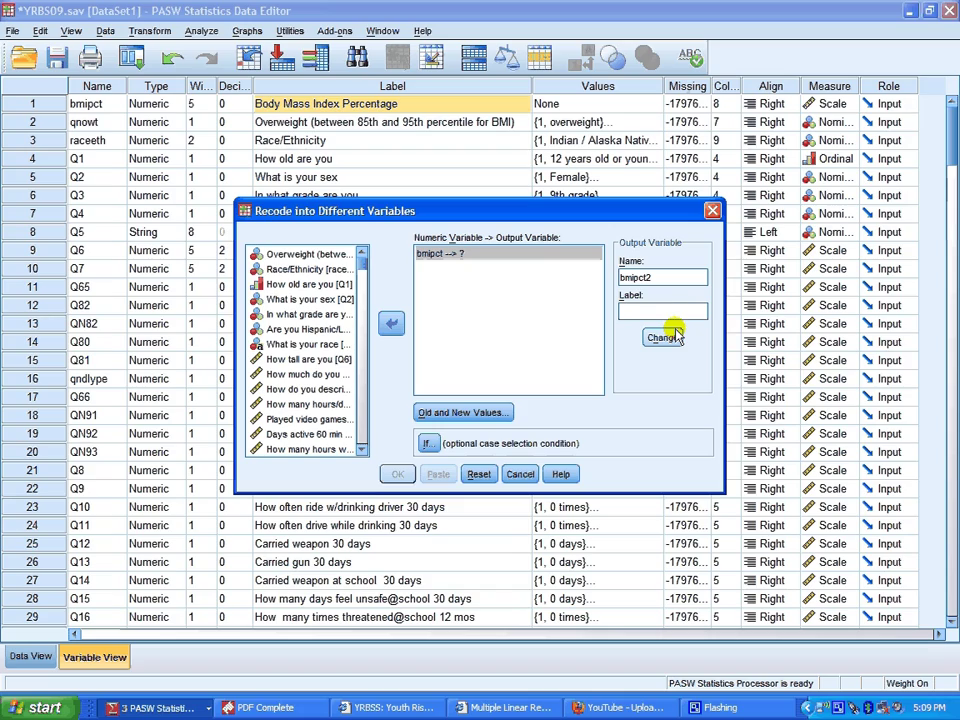
text(o)
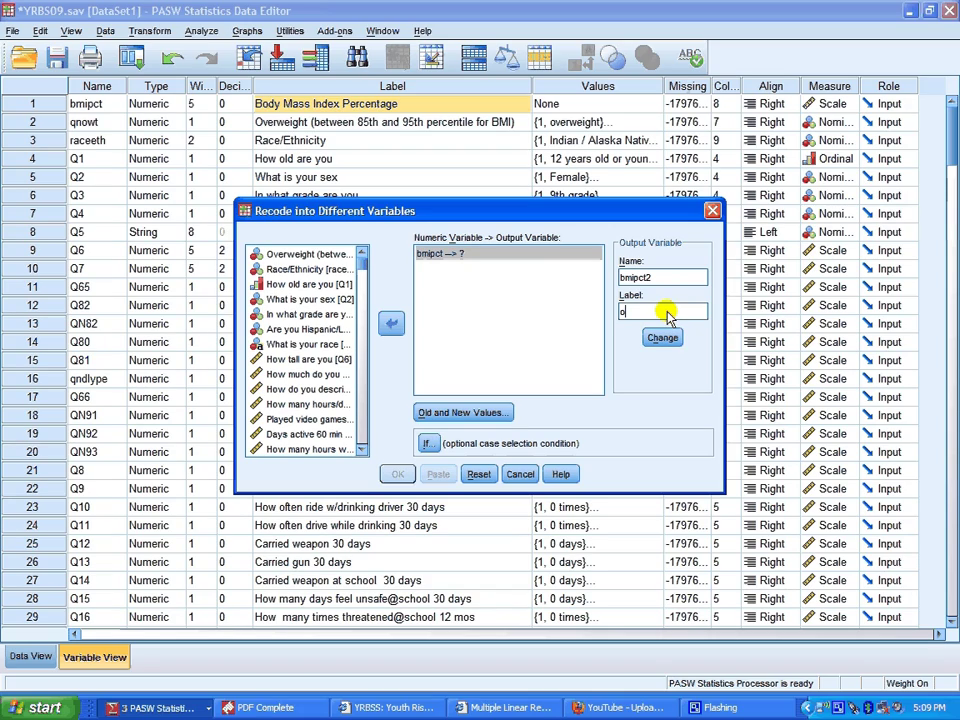
text(bese or not)
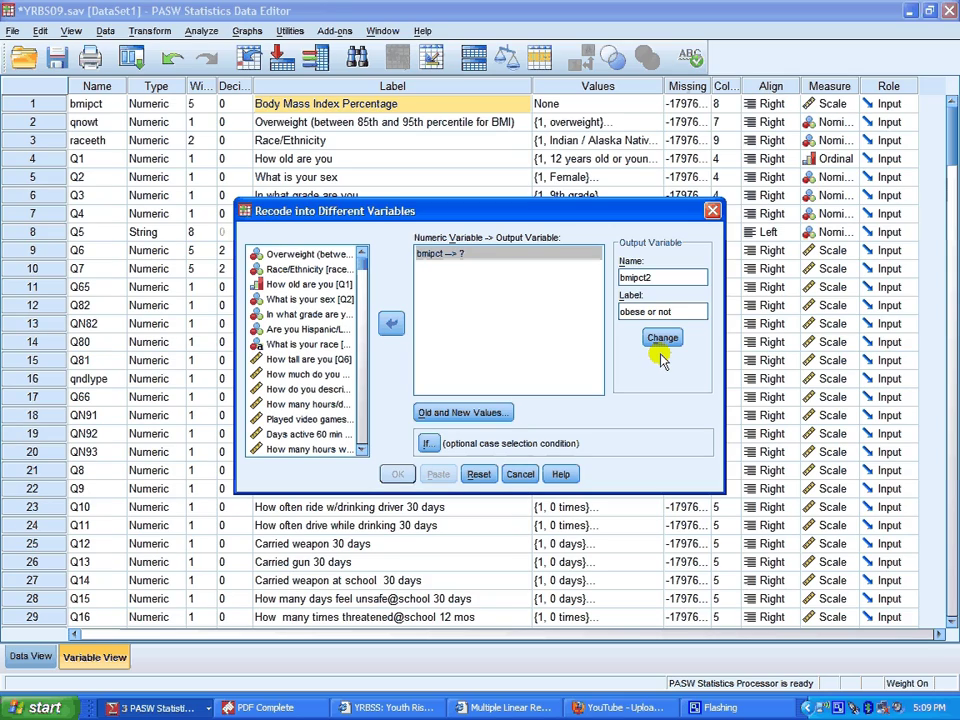
click(660, 340)
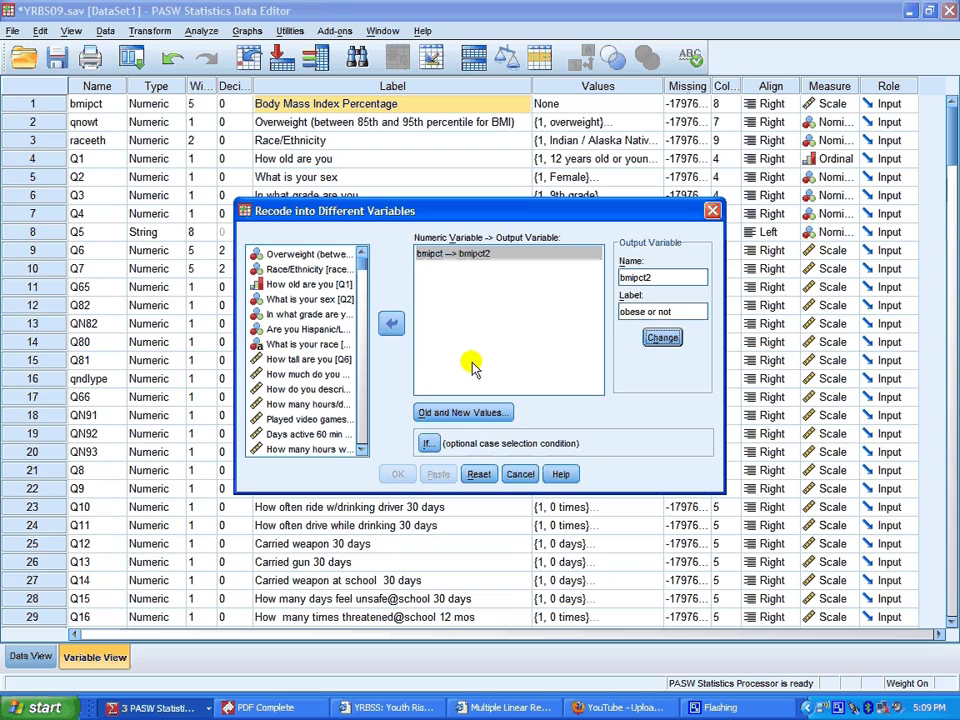
In Old and New Values, enter the range 95 through highest with new value 1
click(484, 414)
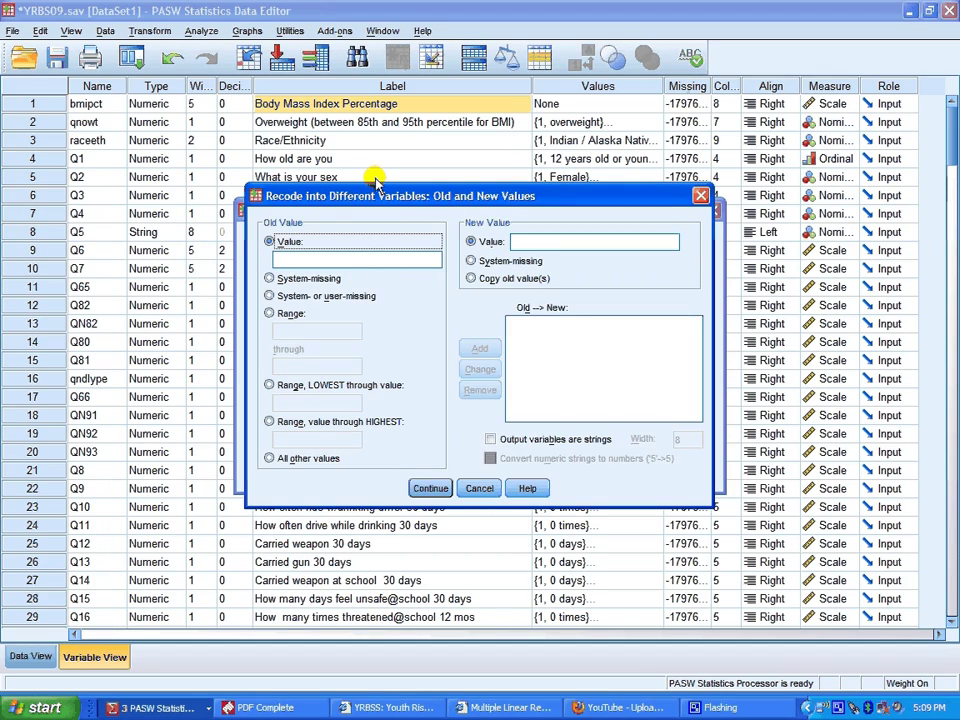
drag(384, 199, 368, 207)
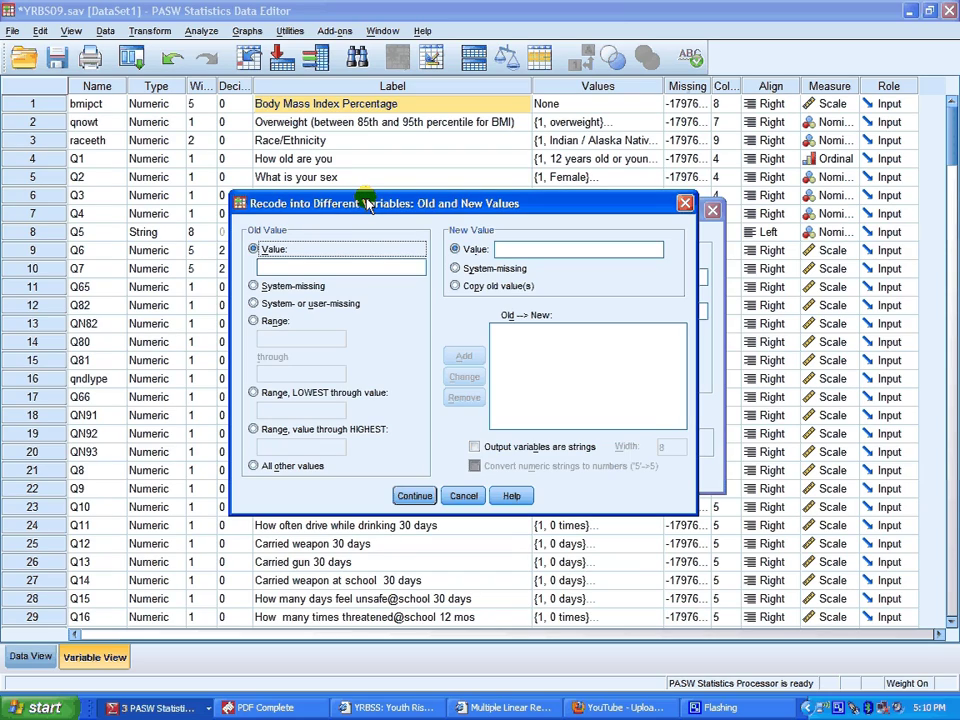
click(253, 429)
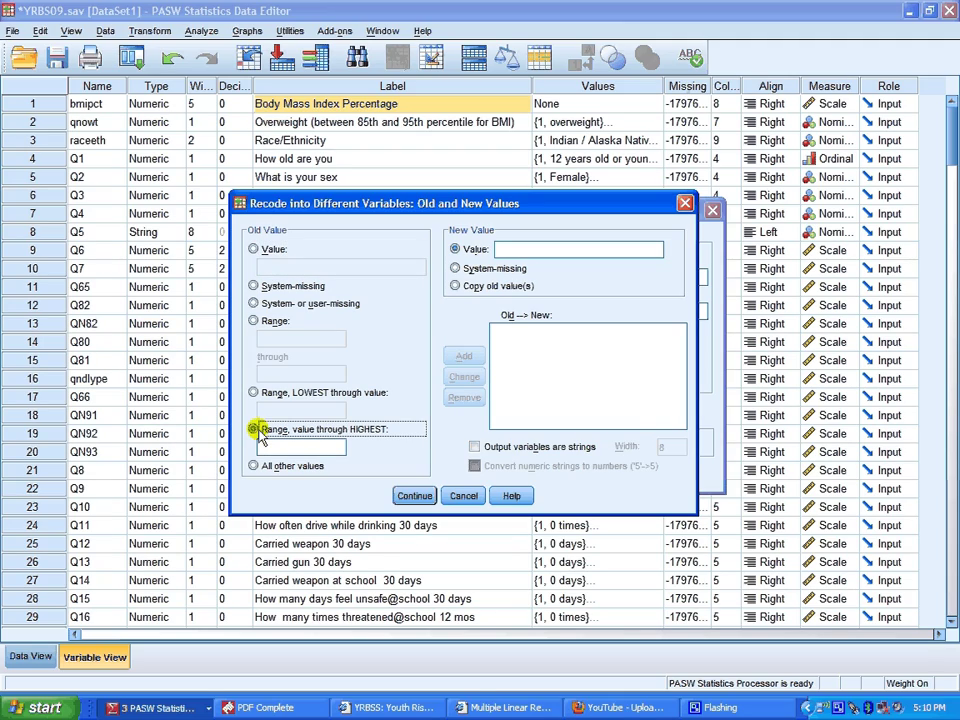
key(Down)
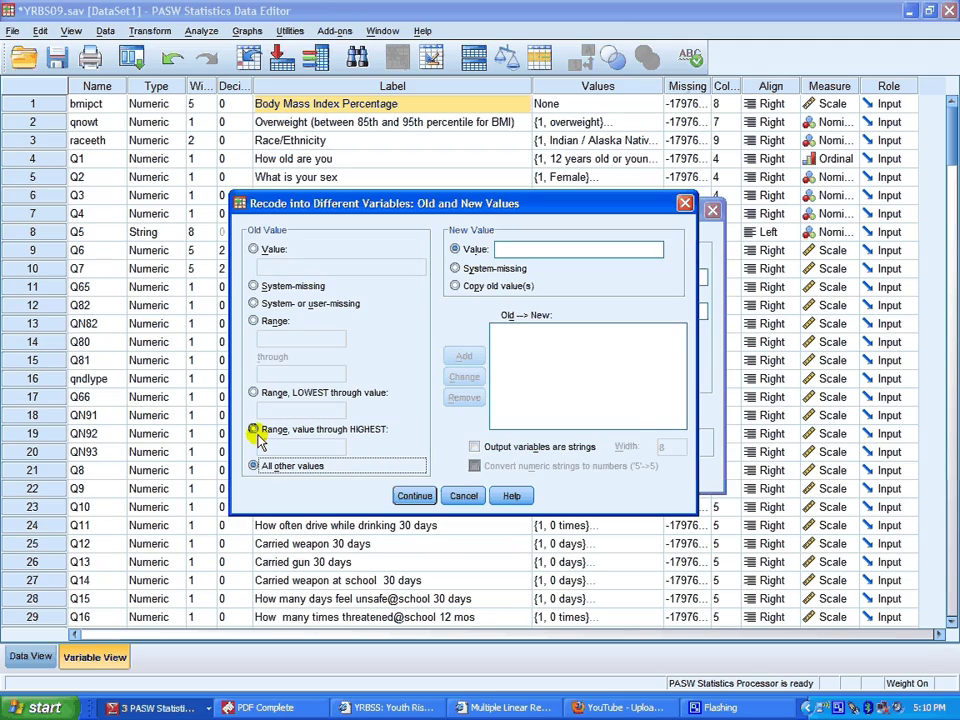
click(254, 430)
click(271, 447)
text(9)
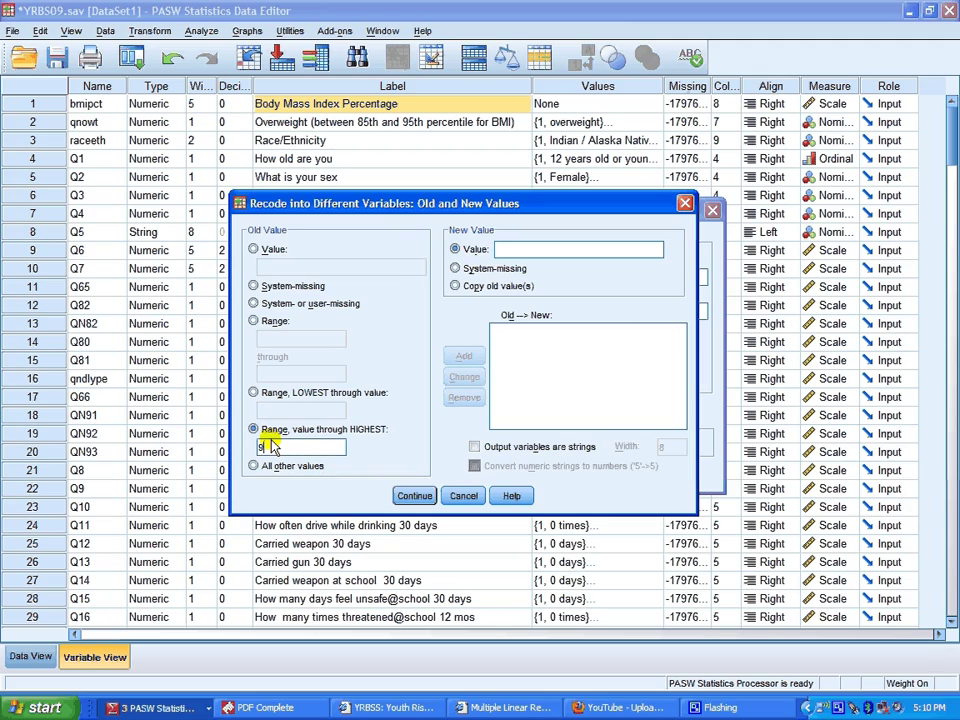
text(5)
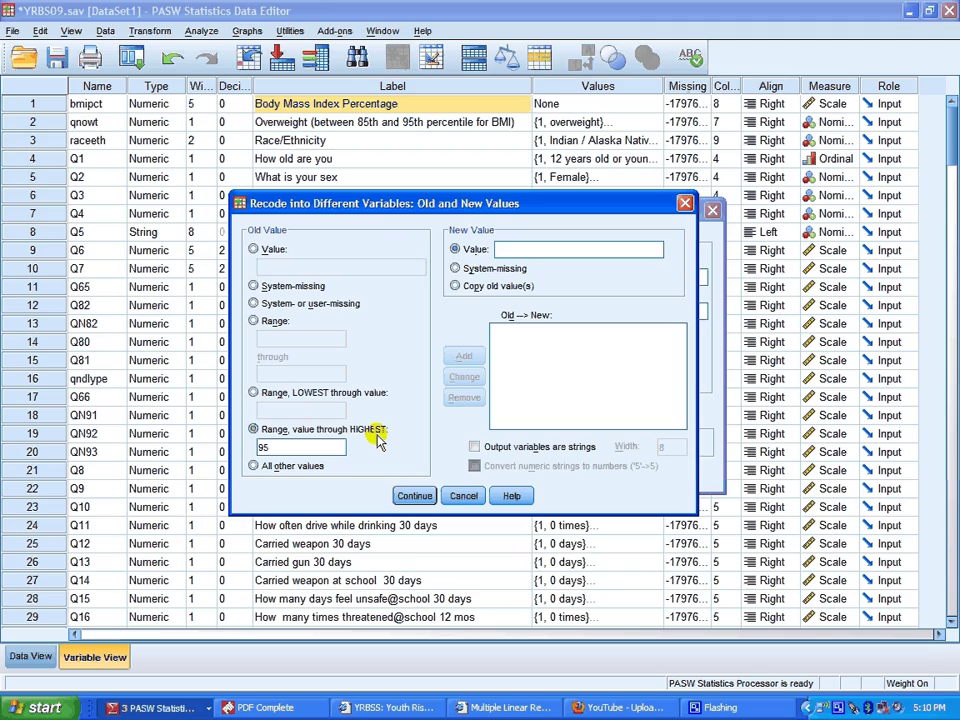
click(505, 250)
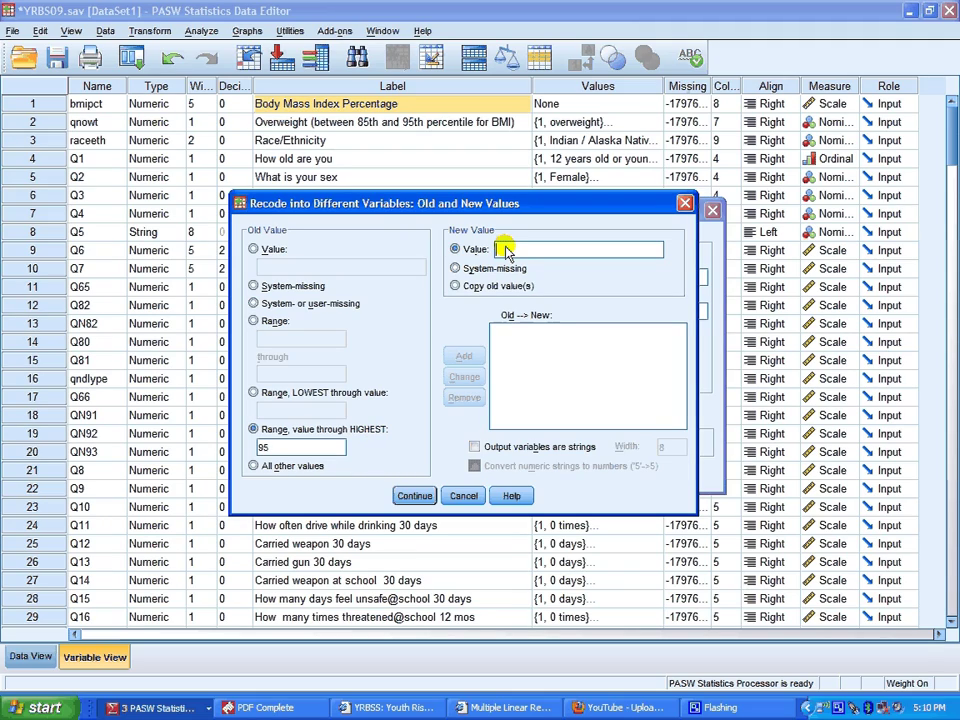
text(1)
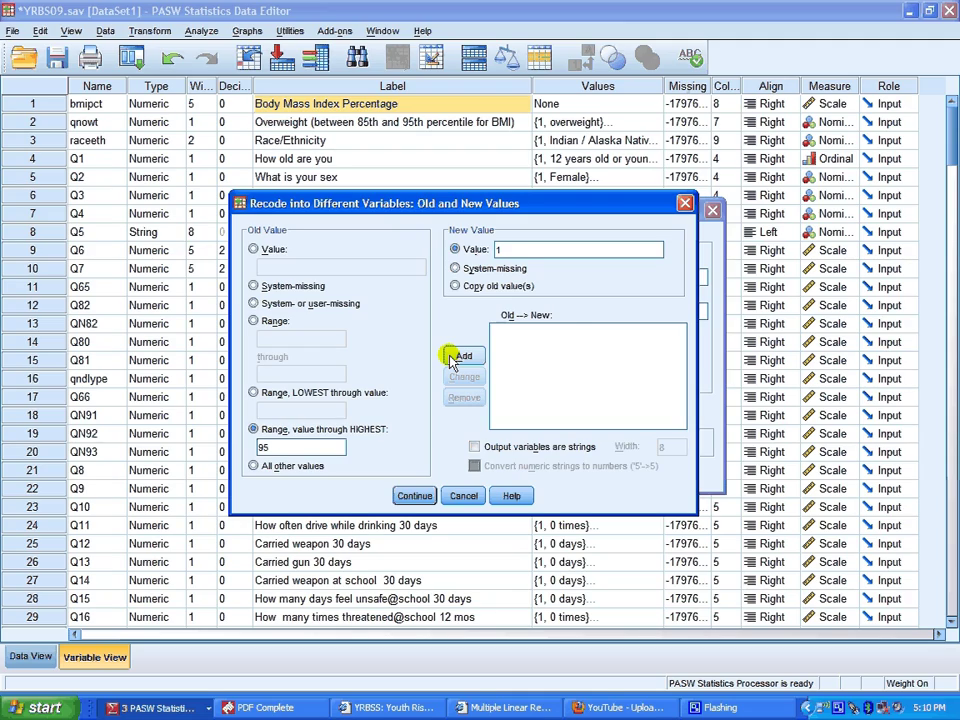
Add the rules 95 thru Highest → 1 and Lowest thru 95 → 0, then confirm them
click(458, 357)
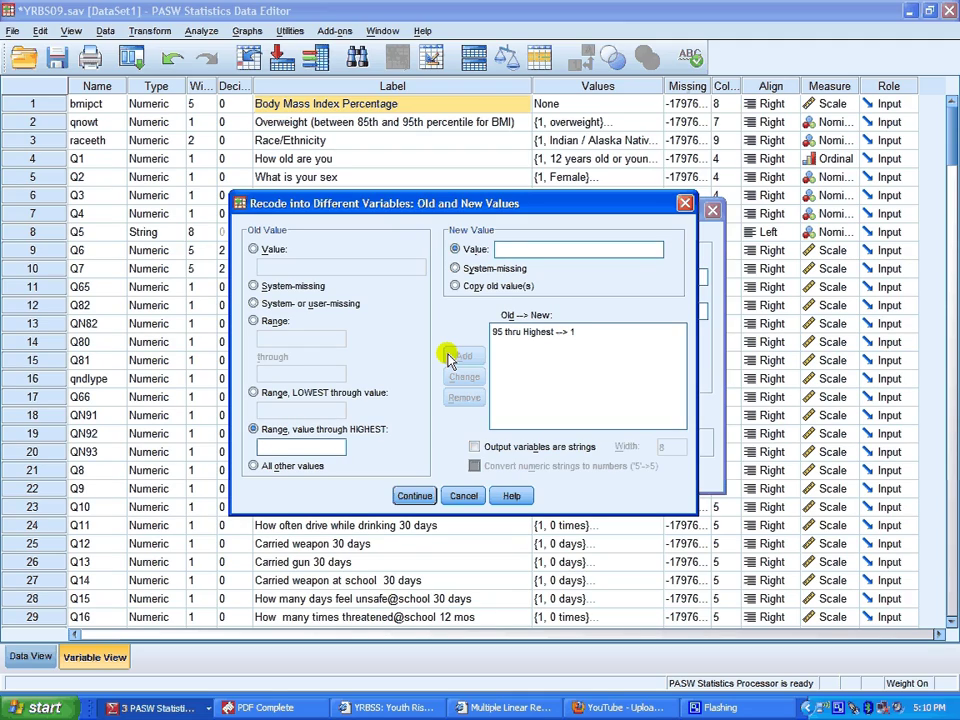
click(255, 392)
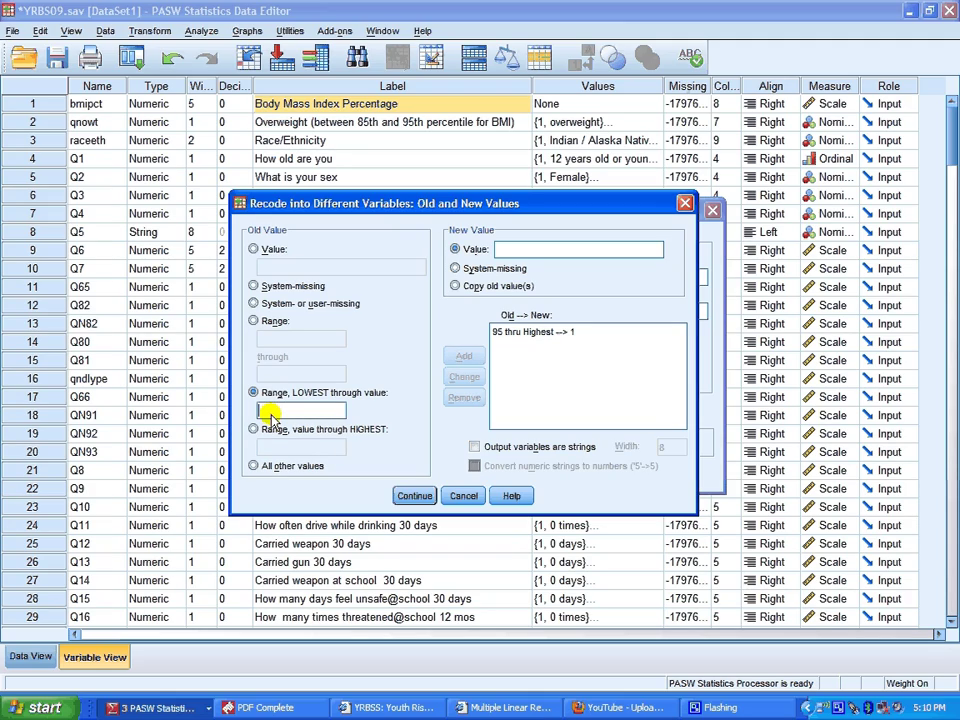
text(95)
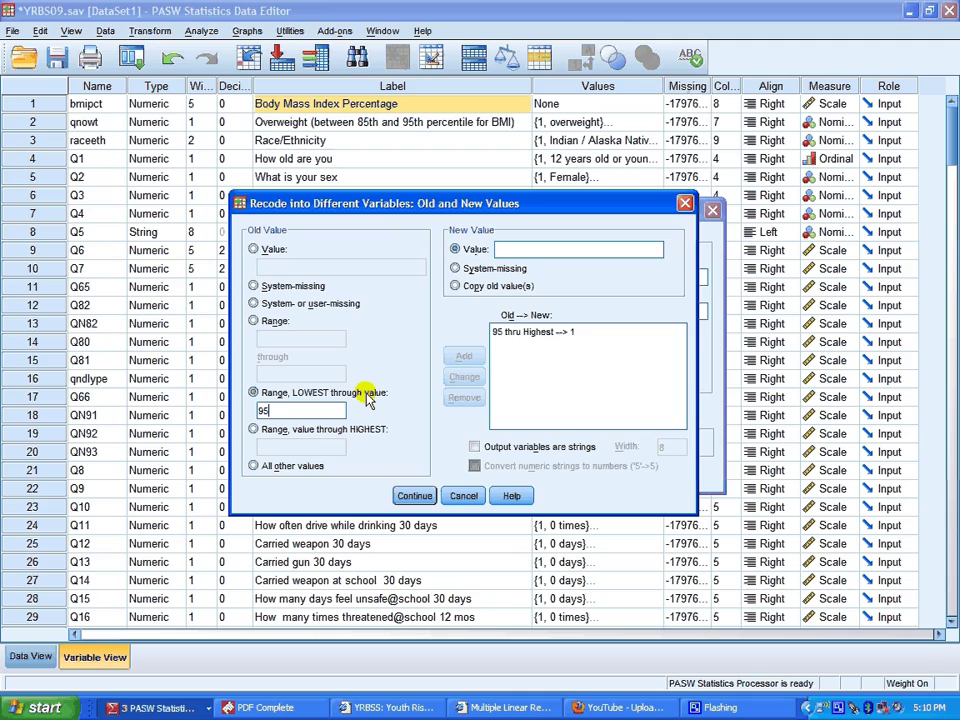
click(513, 250)
text(0)
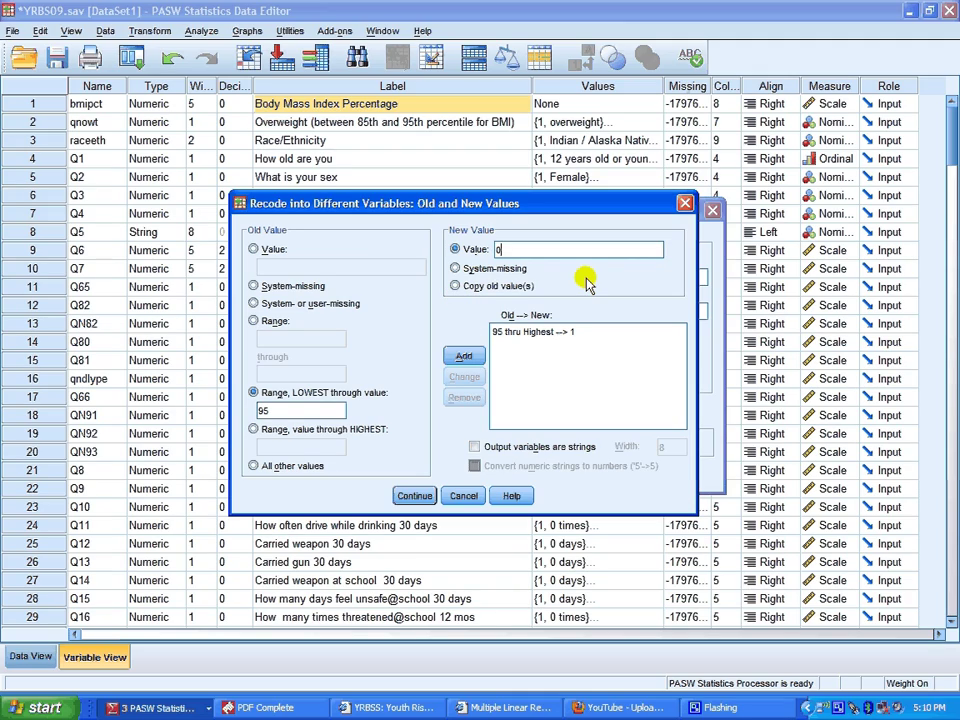
click(464, 356)
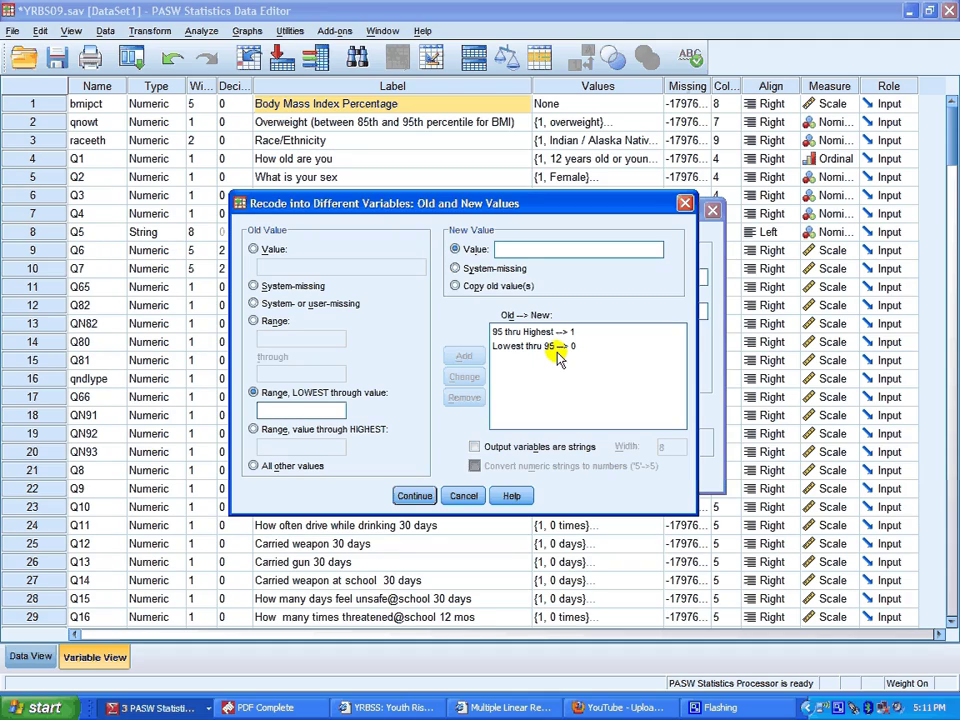
click(406, 497)
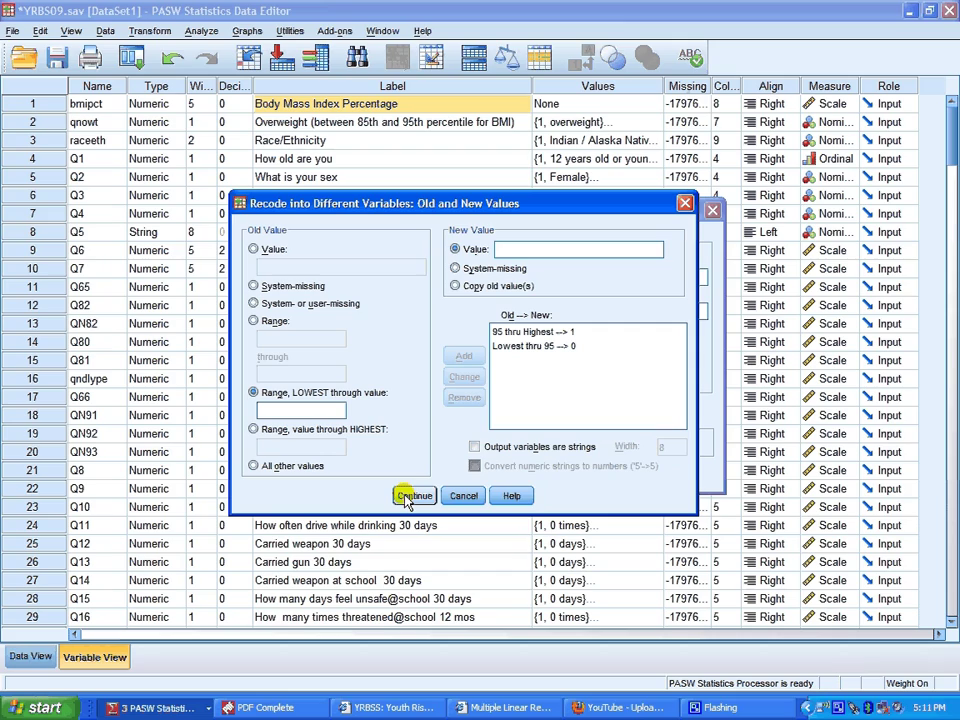
click(406, 497)
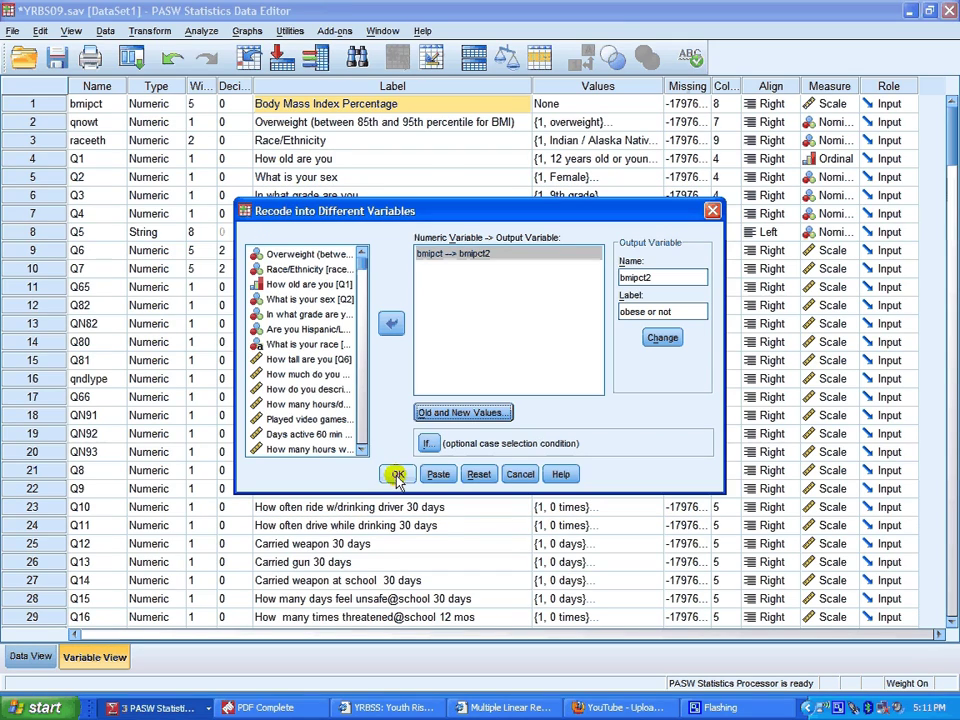
Run the recode and scroll the YRBS09 variable list down to the new bmipct2 at row 209
click(397, 476)
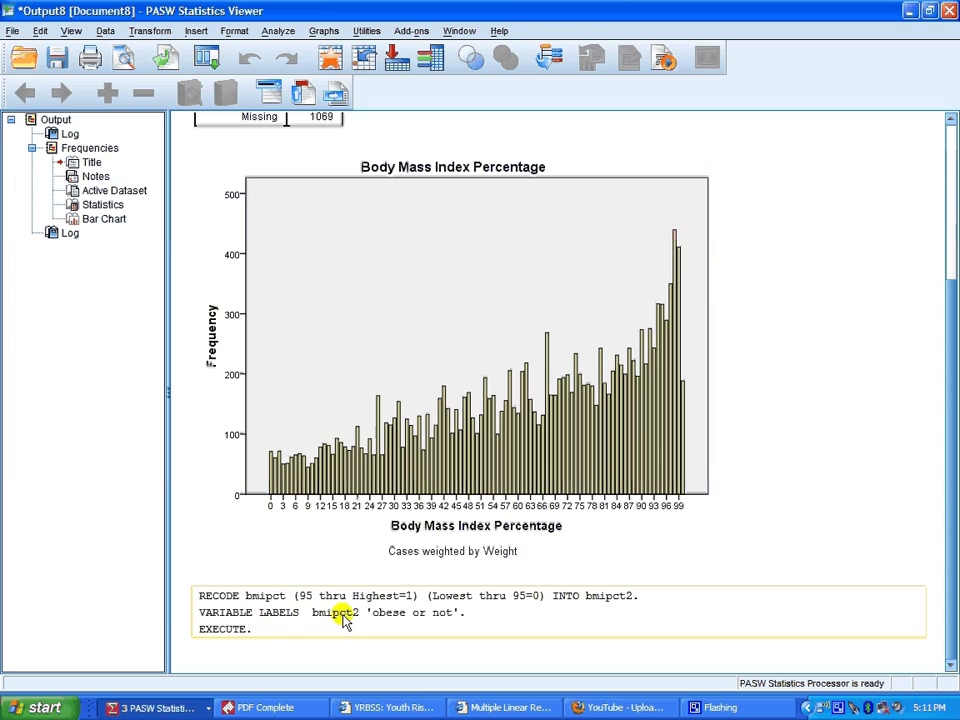
click(178, 713)
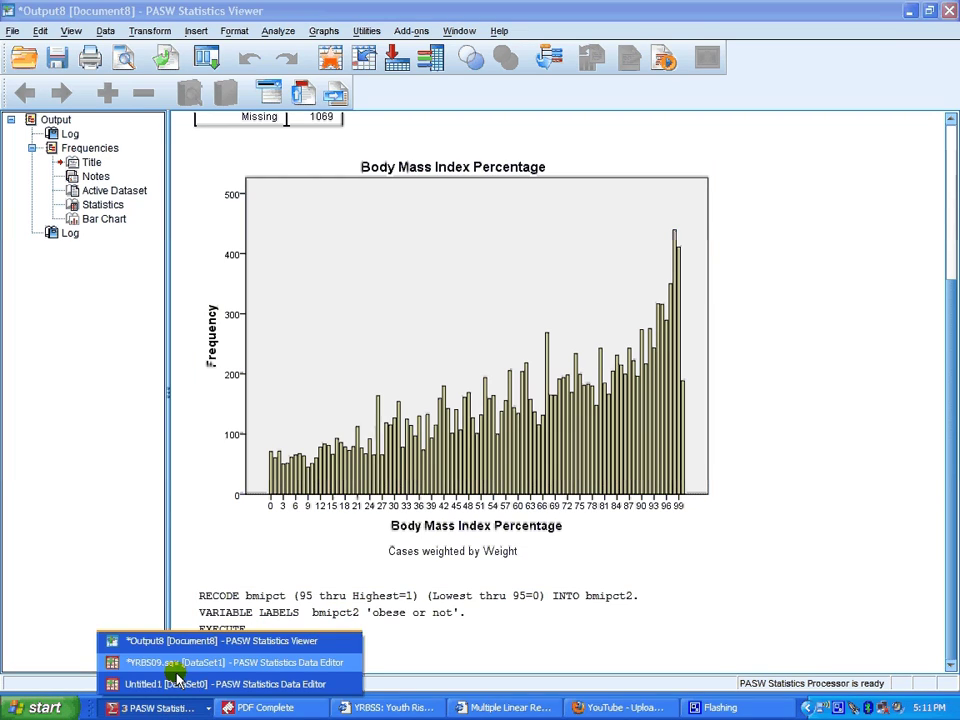
click(178, 663)
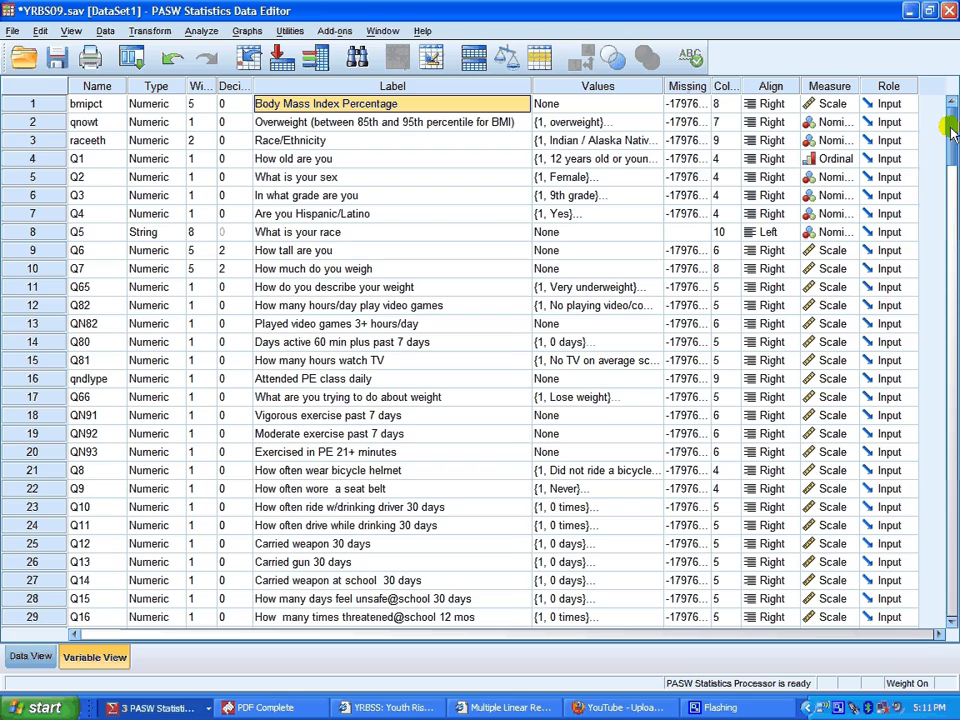
drag(952, 133, 924, 528)
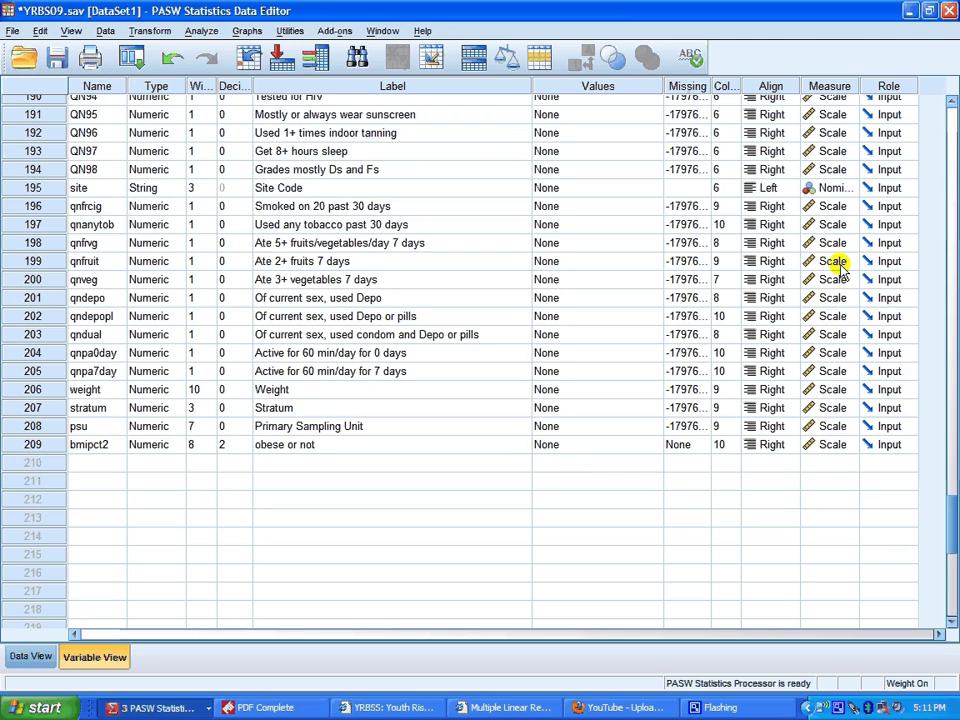
Change bmipct2's measurement level from Scale to Nominal
click(829, 446)
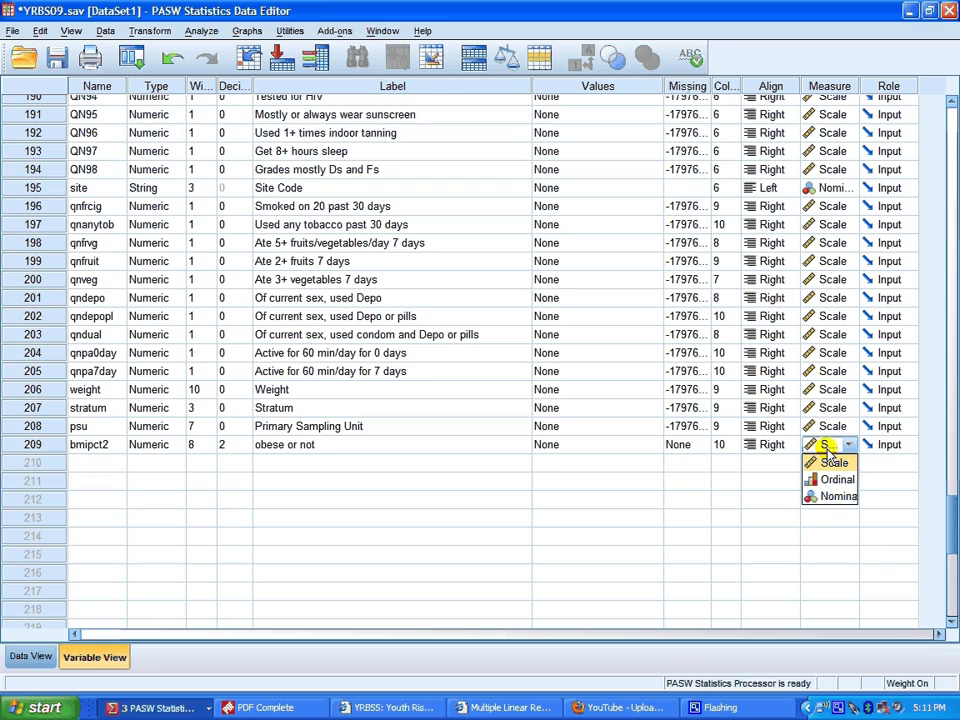
click(849, 497)
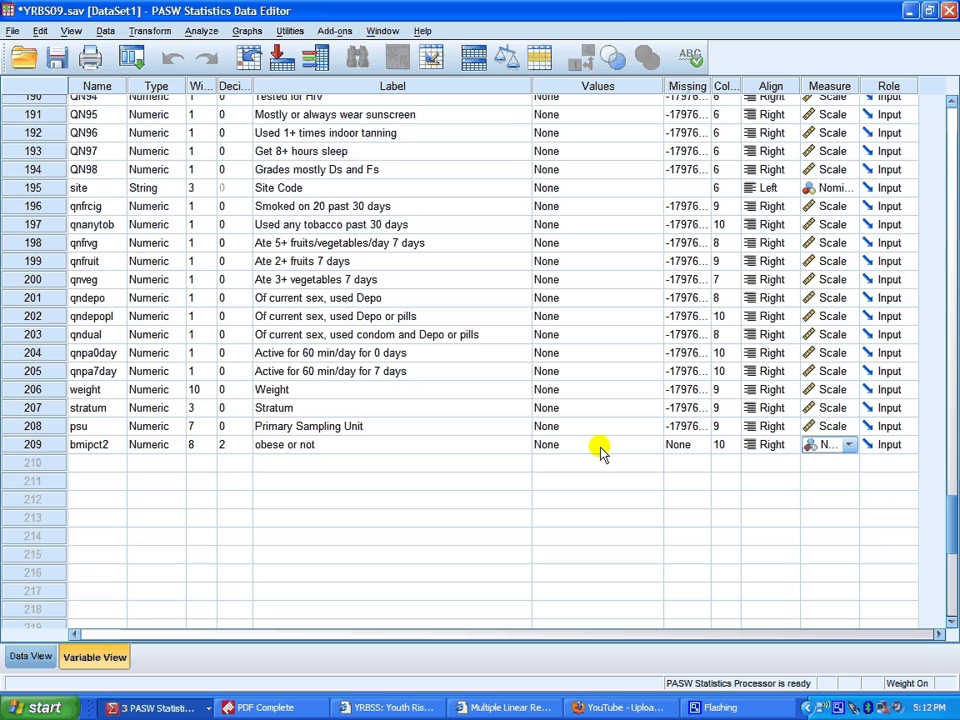
Add a value label for bmipct2: 1 = 'obese'
click(600, 450)
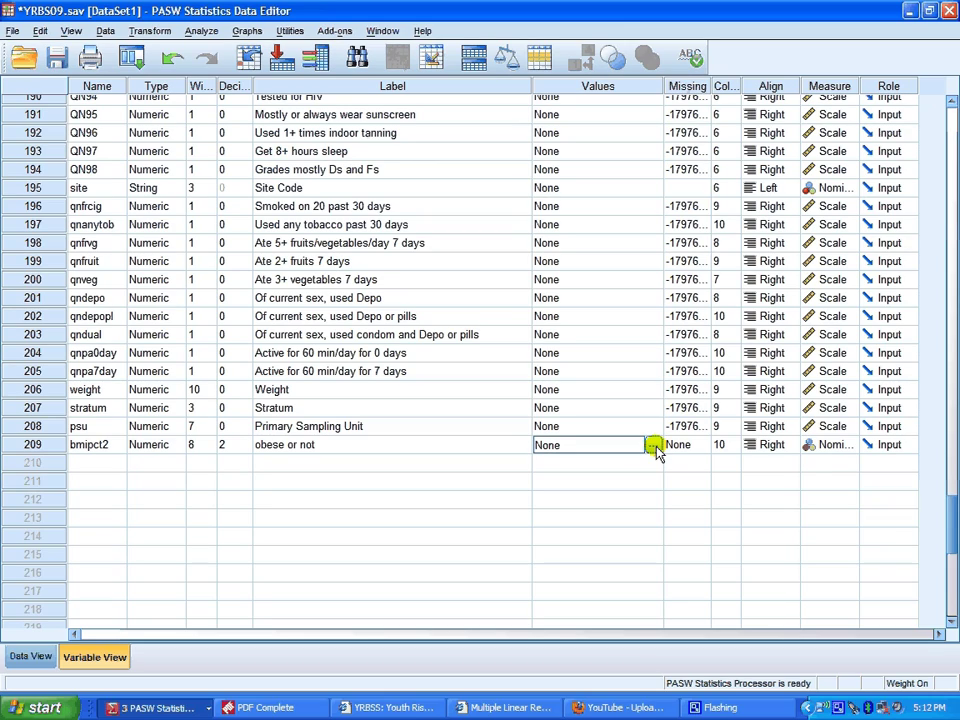
click(653, 446)
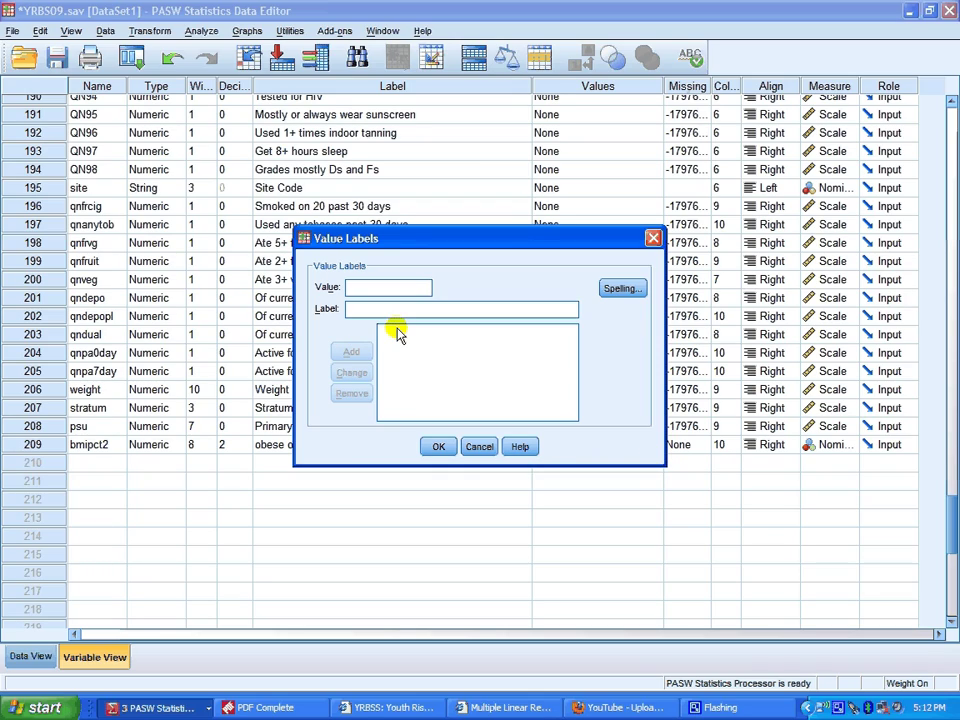
text(1)
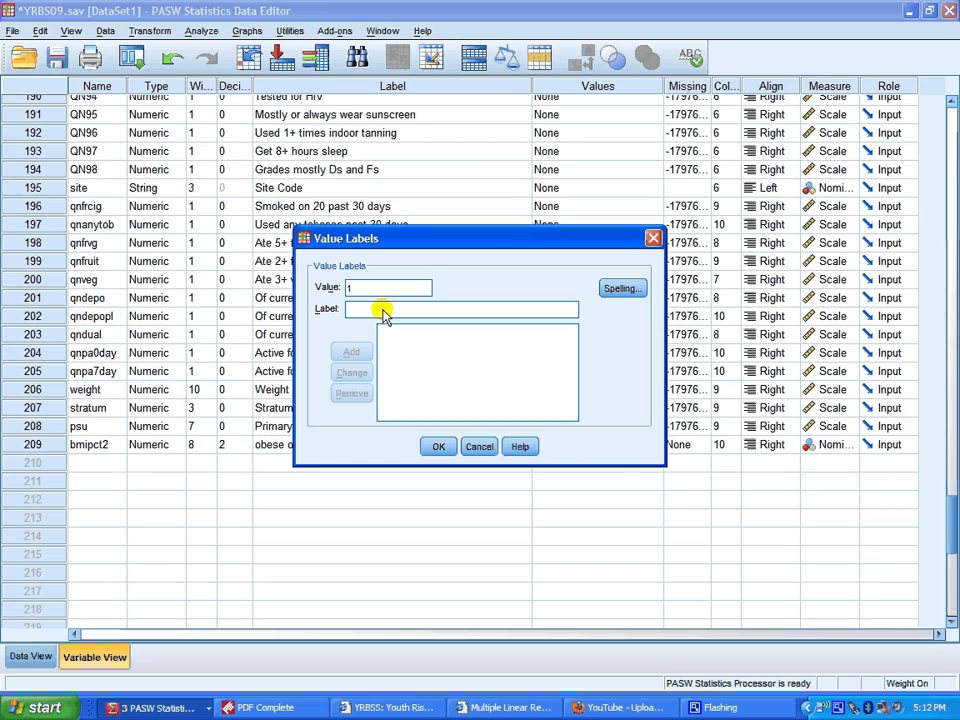
click(383, 311)
text(obese)
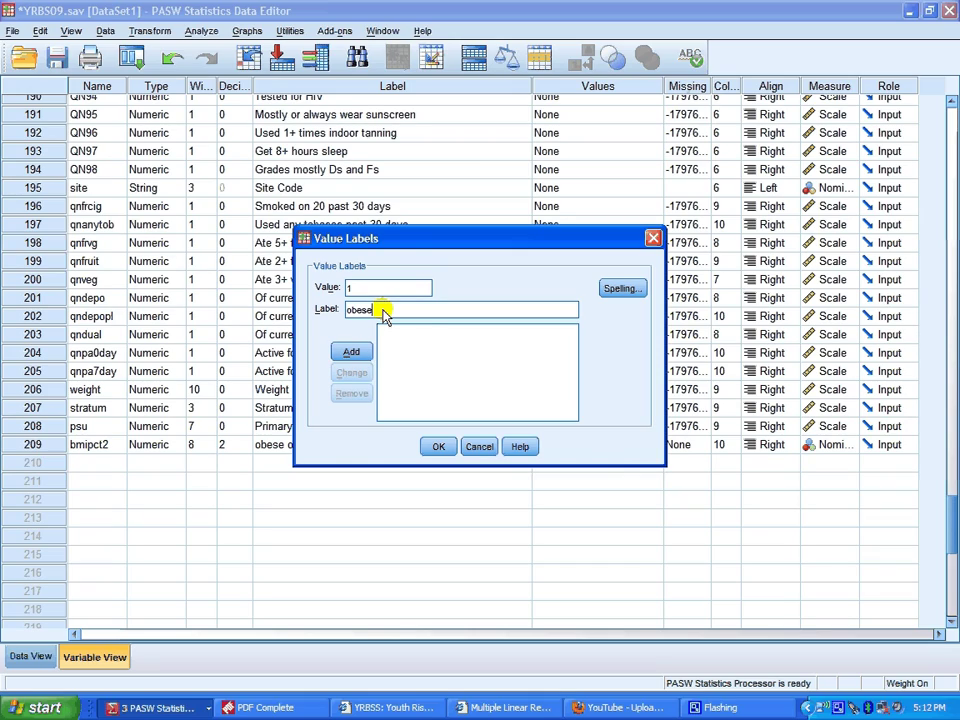
click(351, 352)
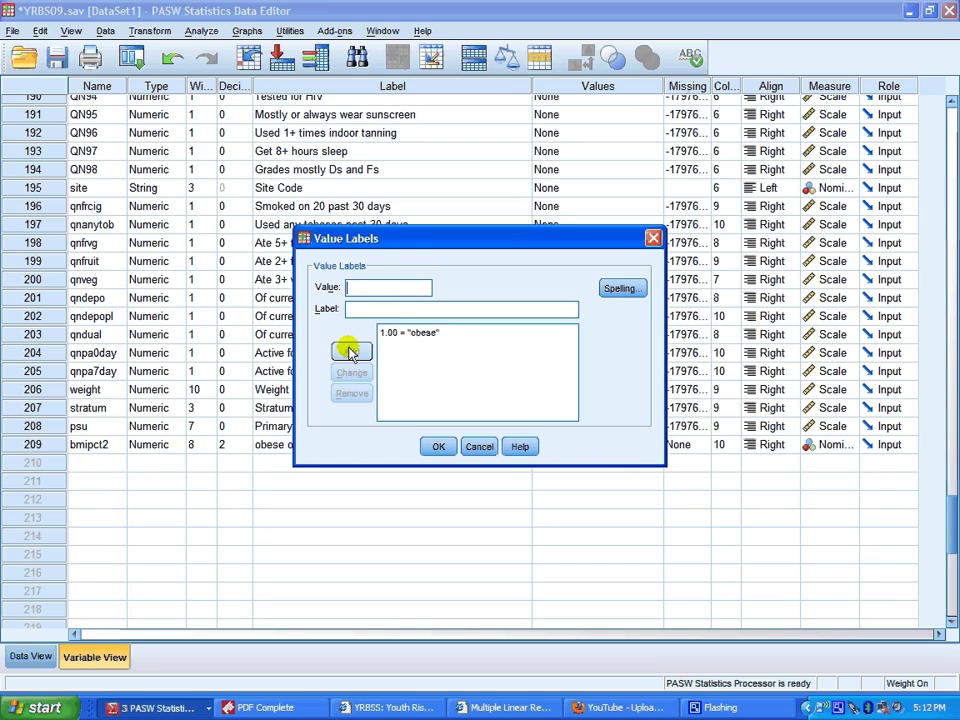
Add the label 0 = 'not obese' and confirm the value labels
click(370, 289)
text(0)
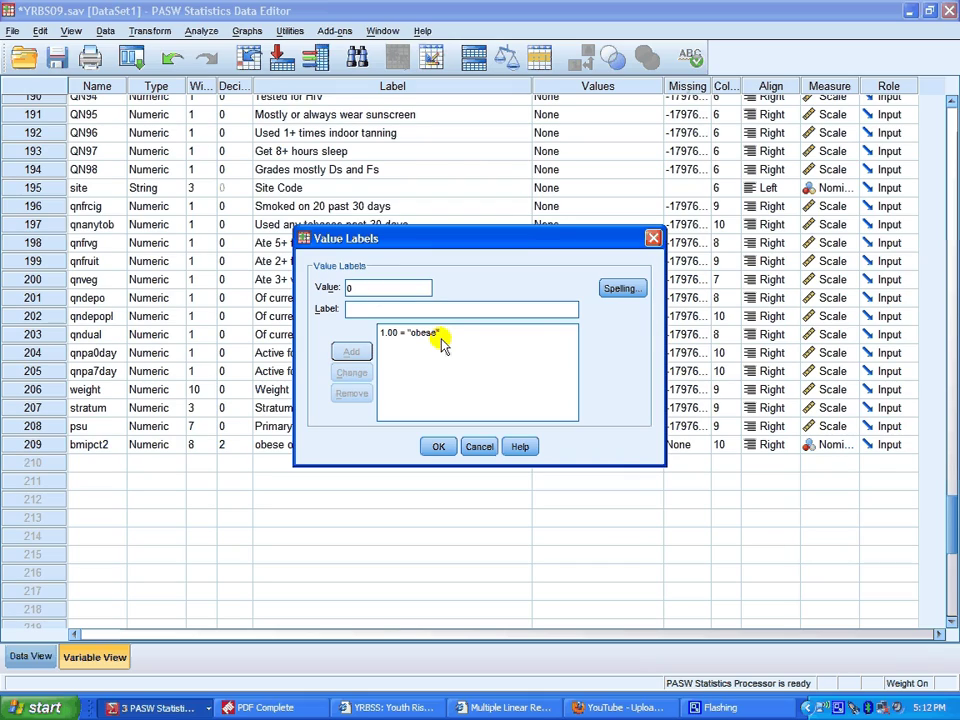
key(Tab)
text(not)
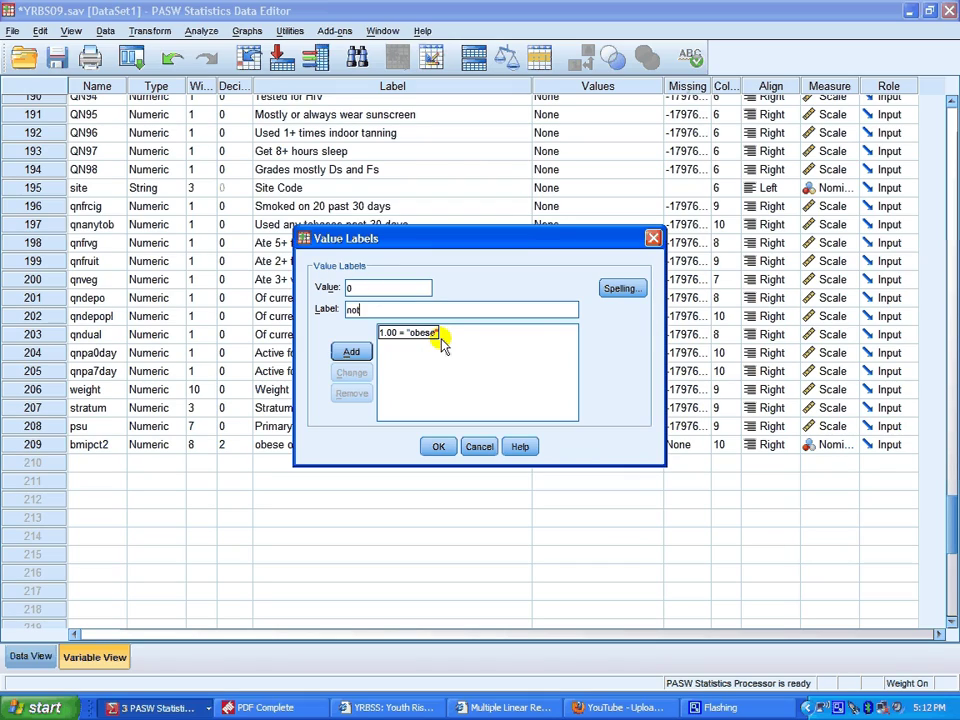
text( ob)
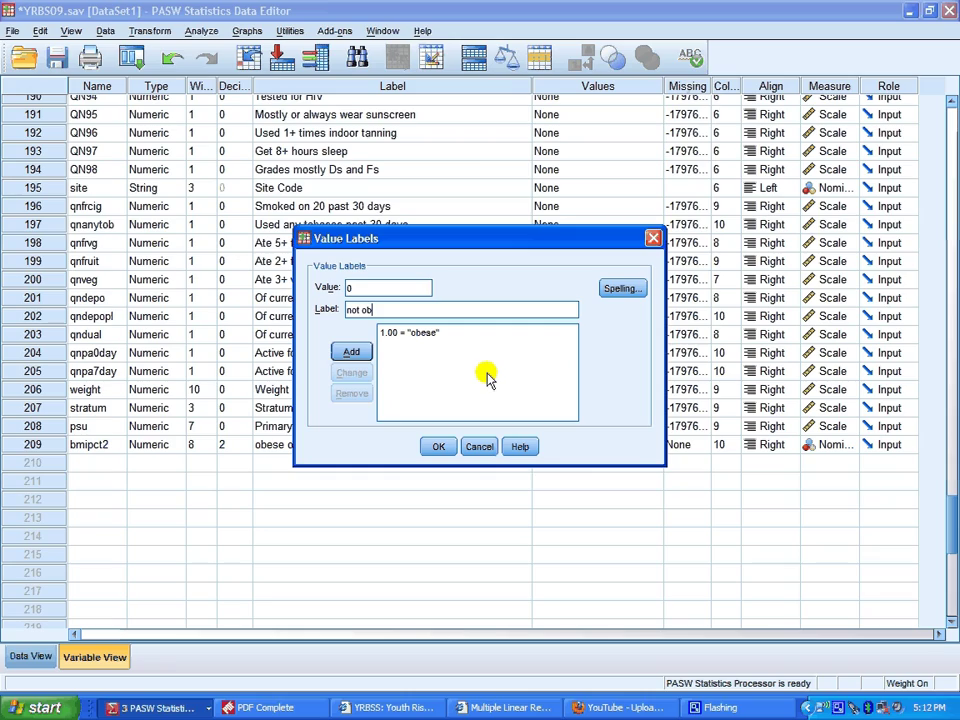
text(ese)
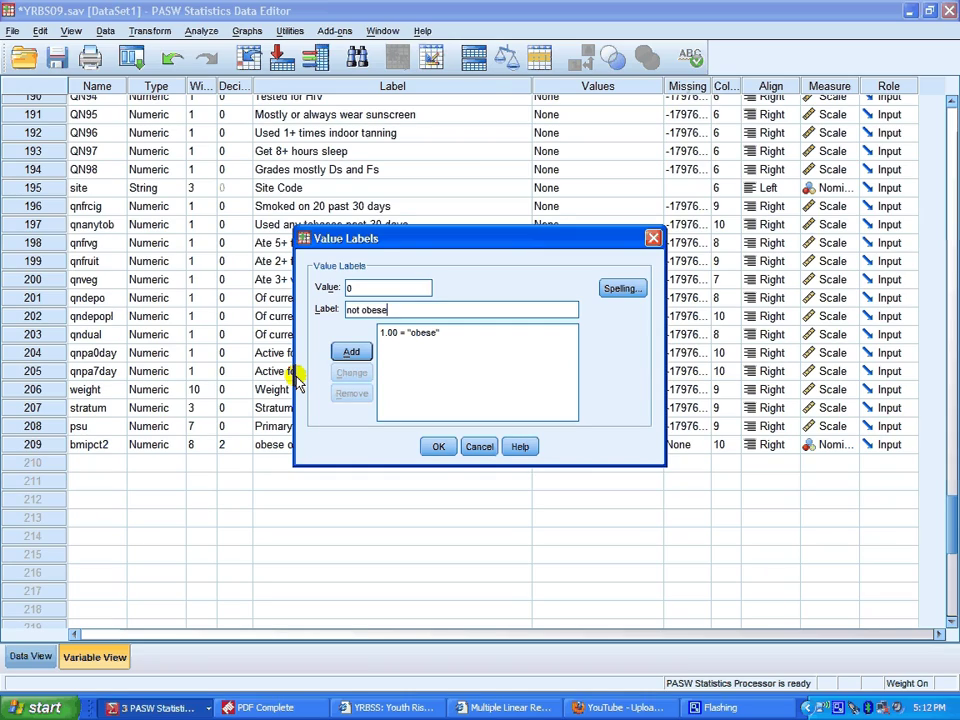
click(351, 353)
click(437, 452)
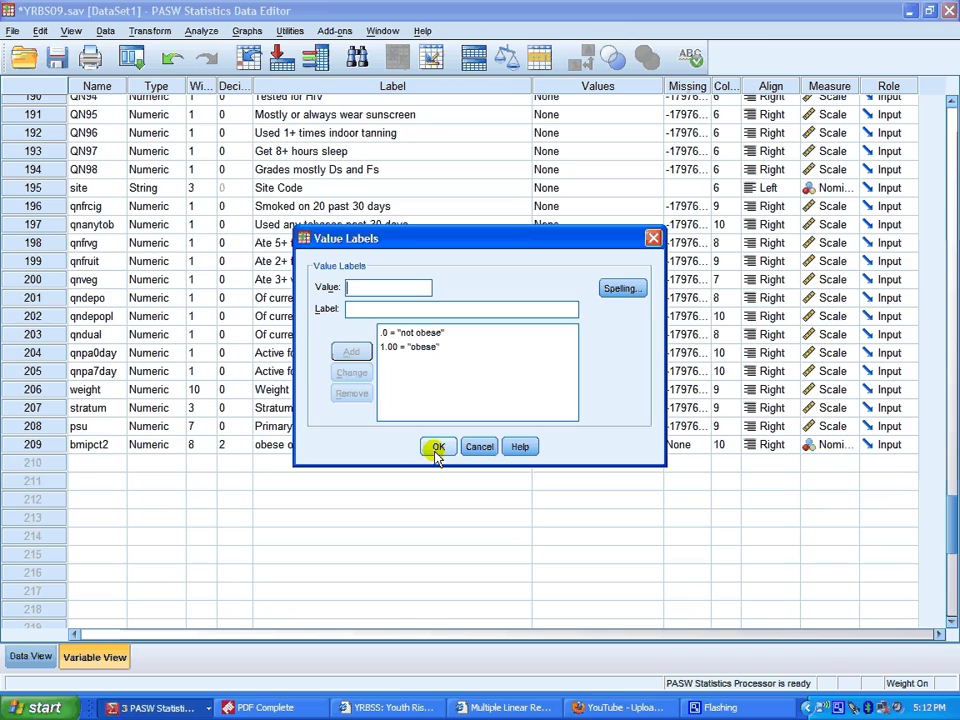
click(437, 449)
click(557, 483)
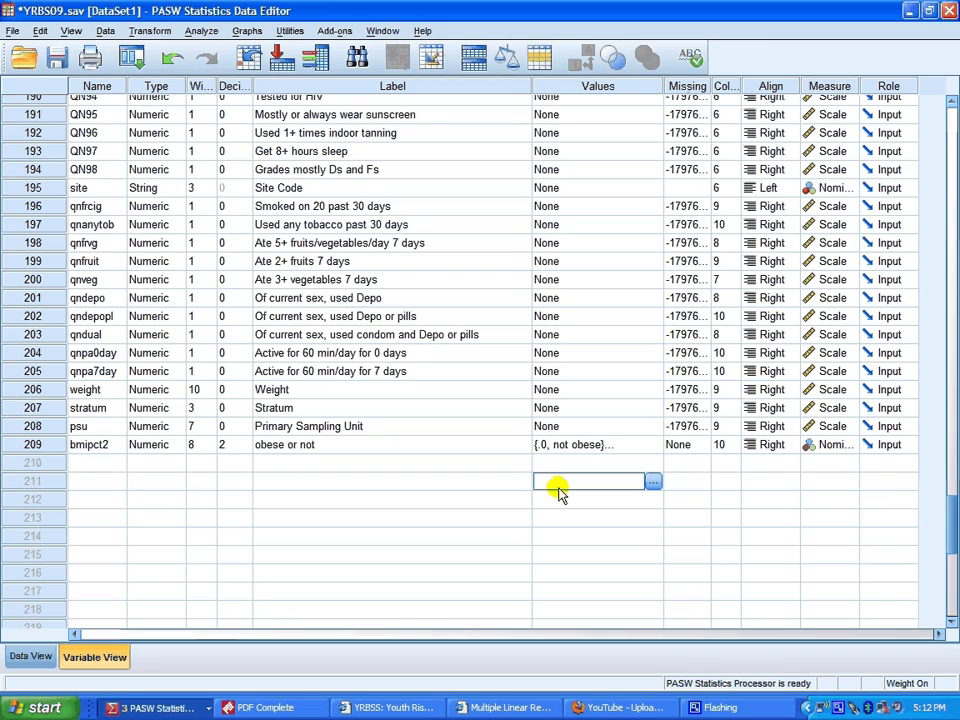
Drag the bmipct2 row from position 209 up to sit directly after bmipct
click(57, 447)
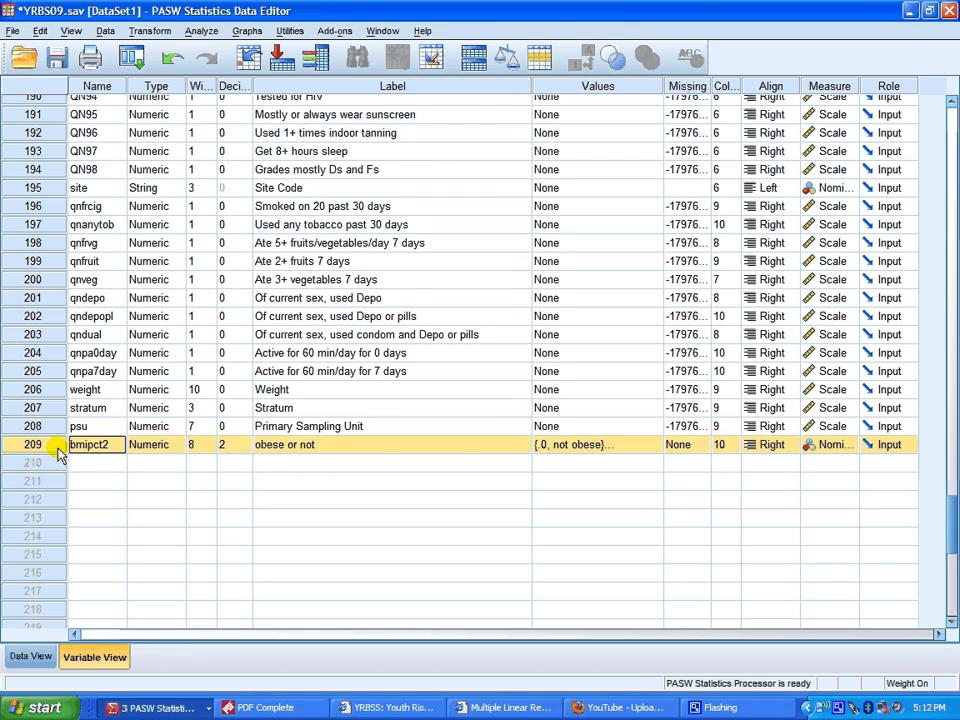
shift+click(80, 206)
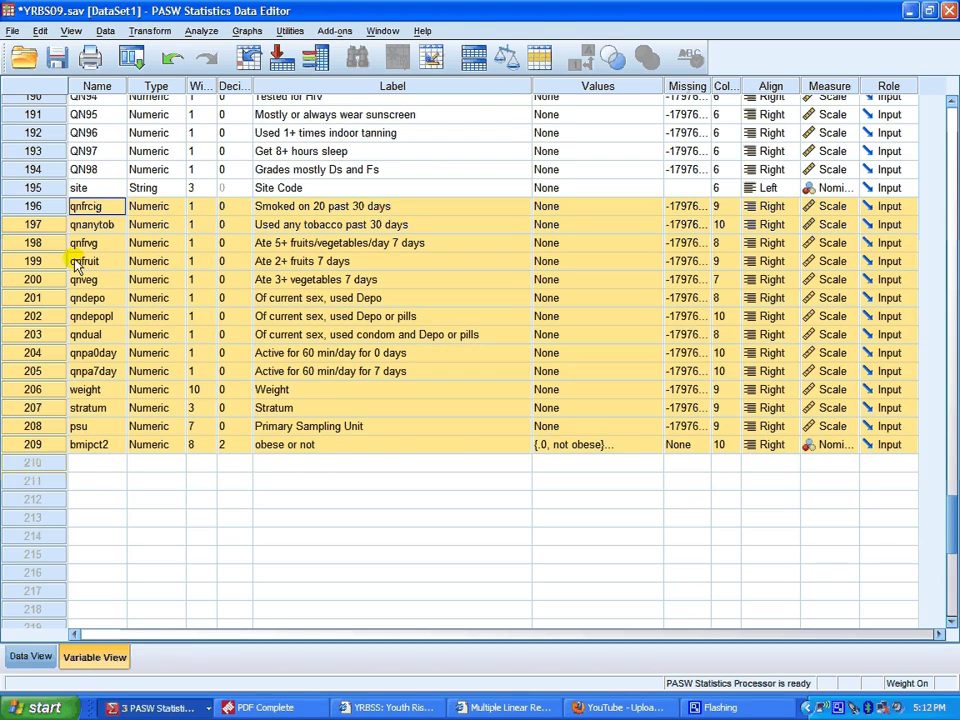
click(47, 447)
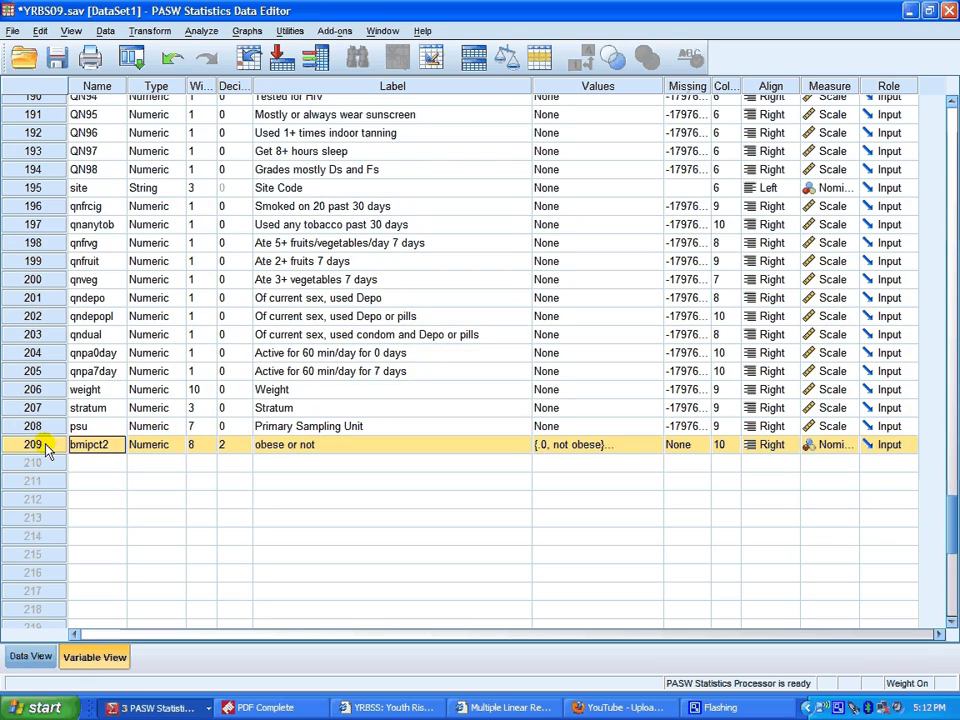
scroll(133, 110, up, 1)
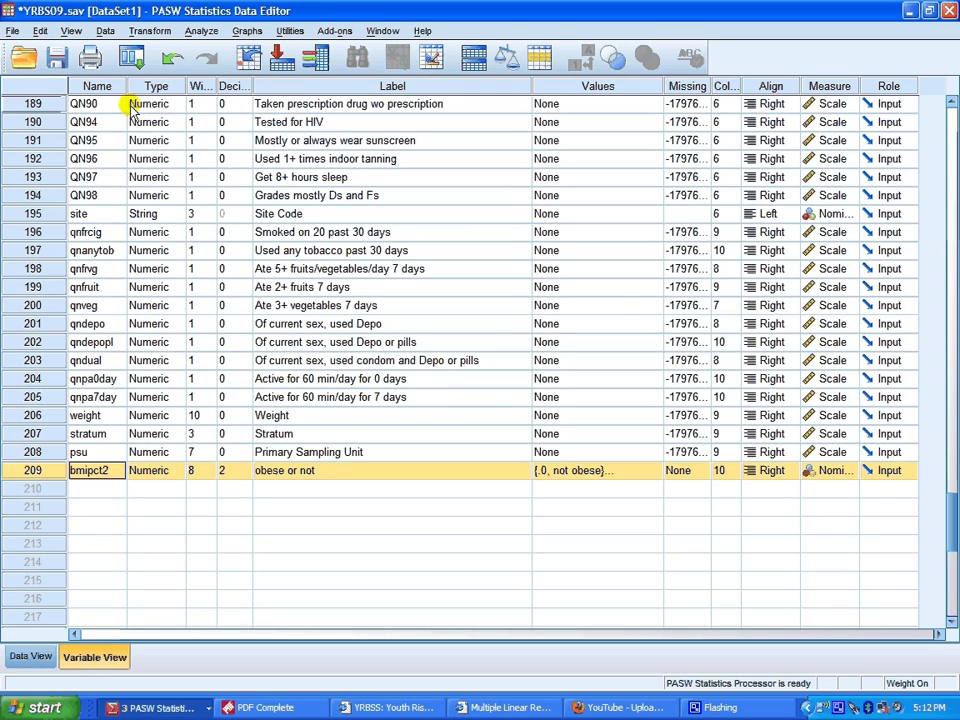
drag(133, 110, 111, 120)
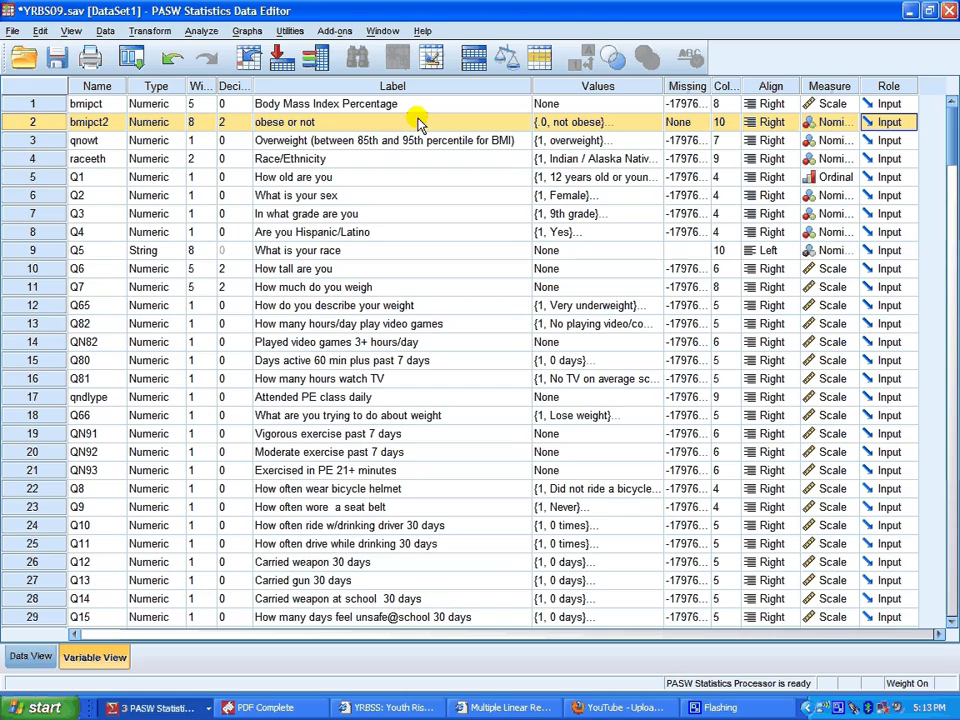
Run Frequencies with a bar chart on 'obese or not' (13347 not obese, 1994 obese, 1069 missing)
click(201, 32)
mouse_move(224, 70)
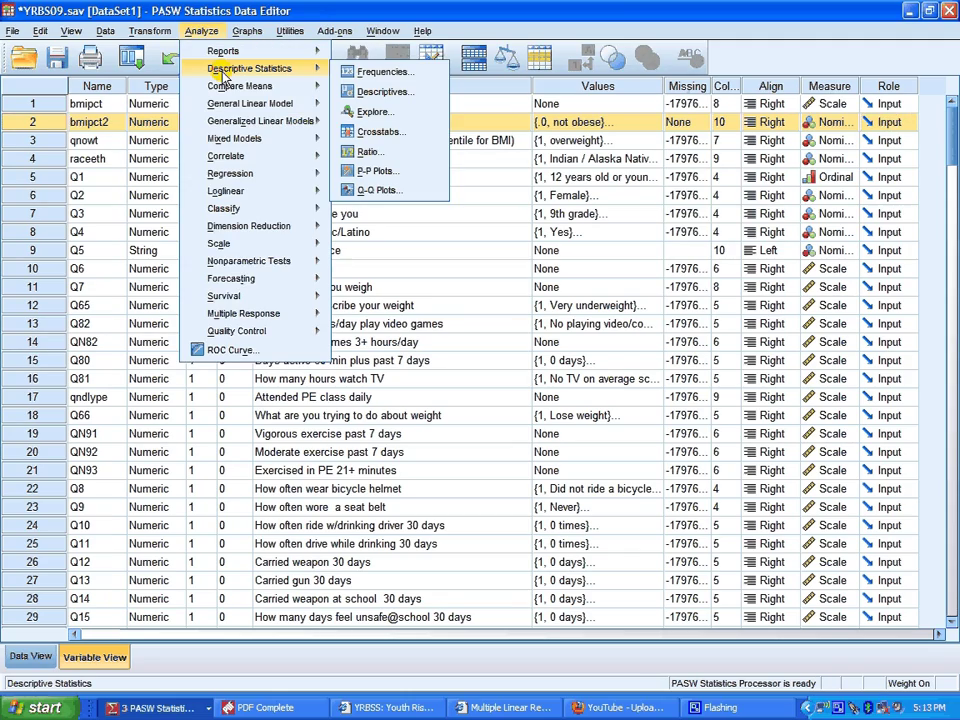
click(423, 73)
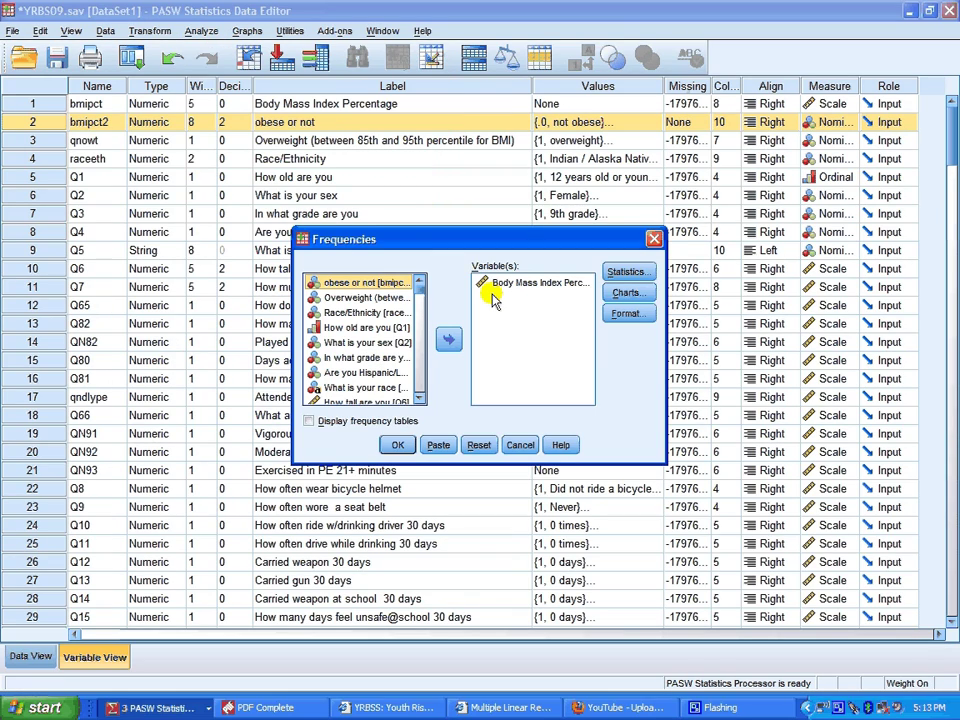
click(478, 445)
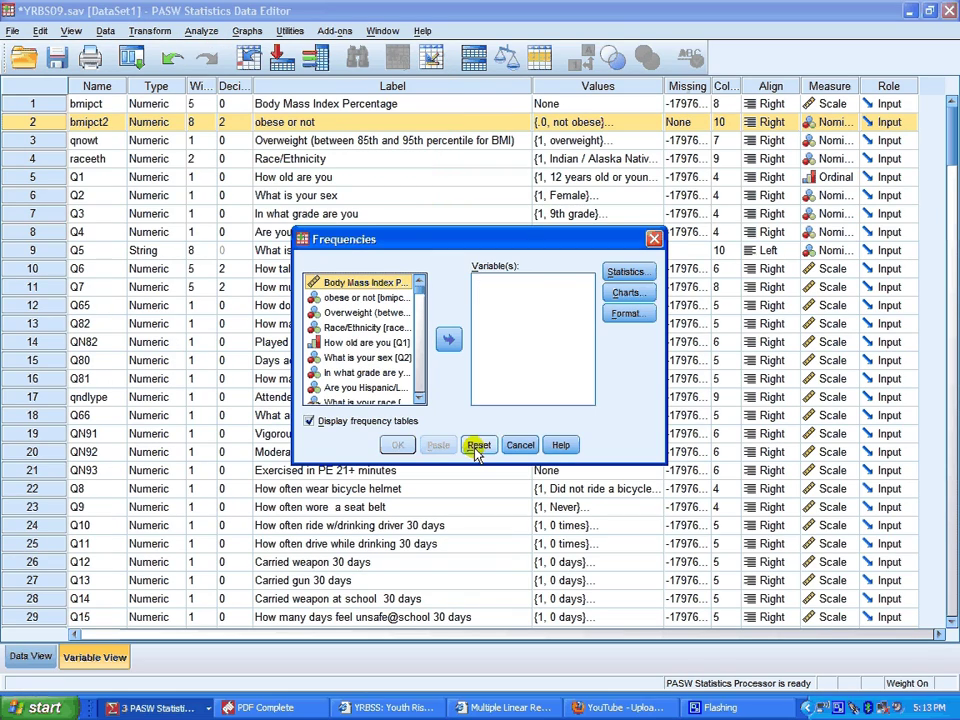
click(340, 298)
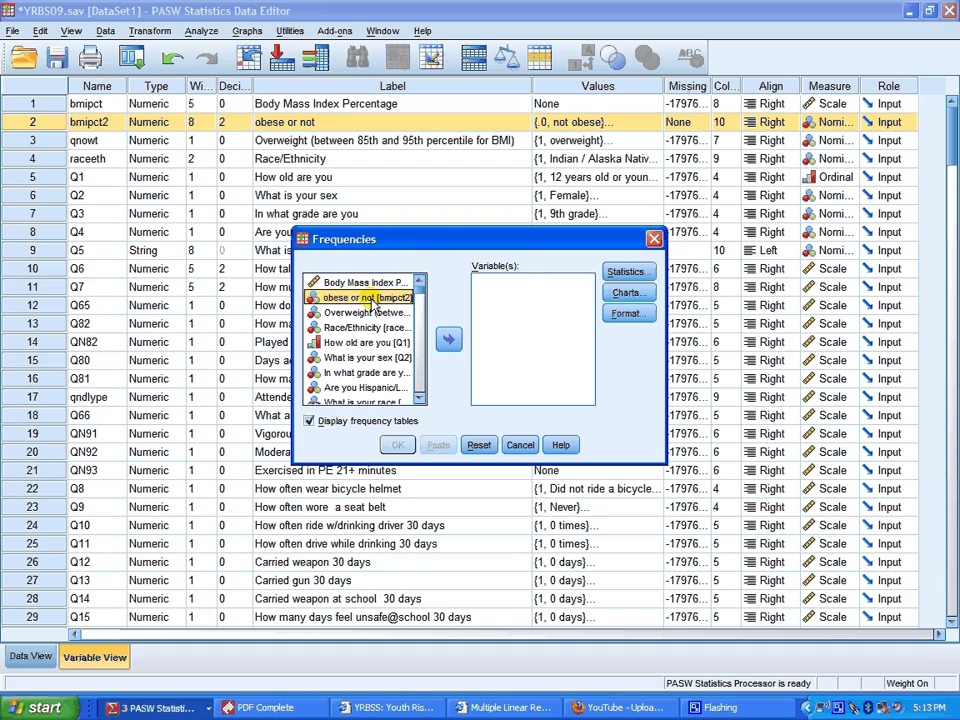
click(448, 341)
click(626, 293)
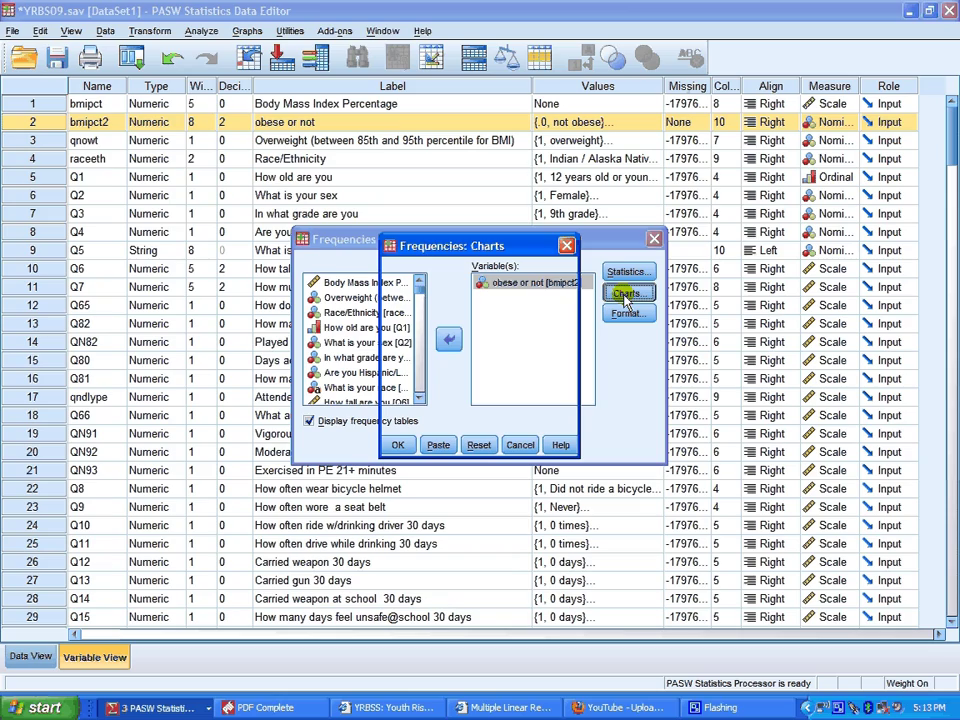
click(404, 309)
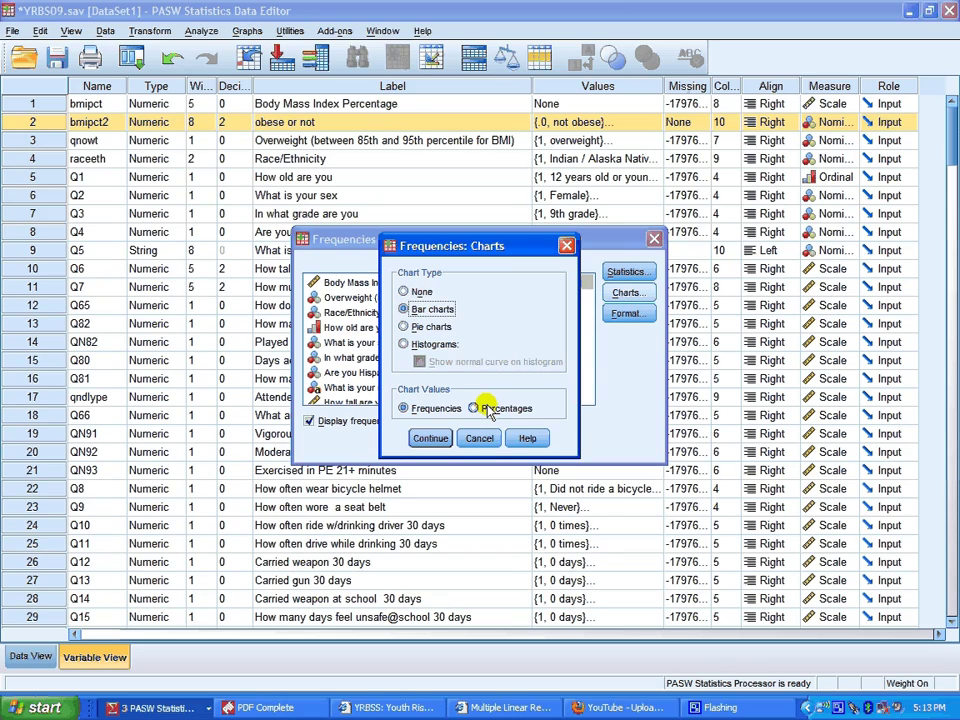
click(431, 440)
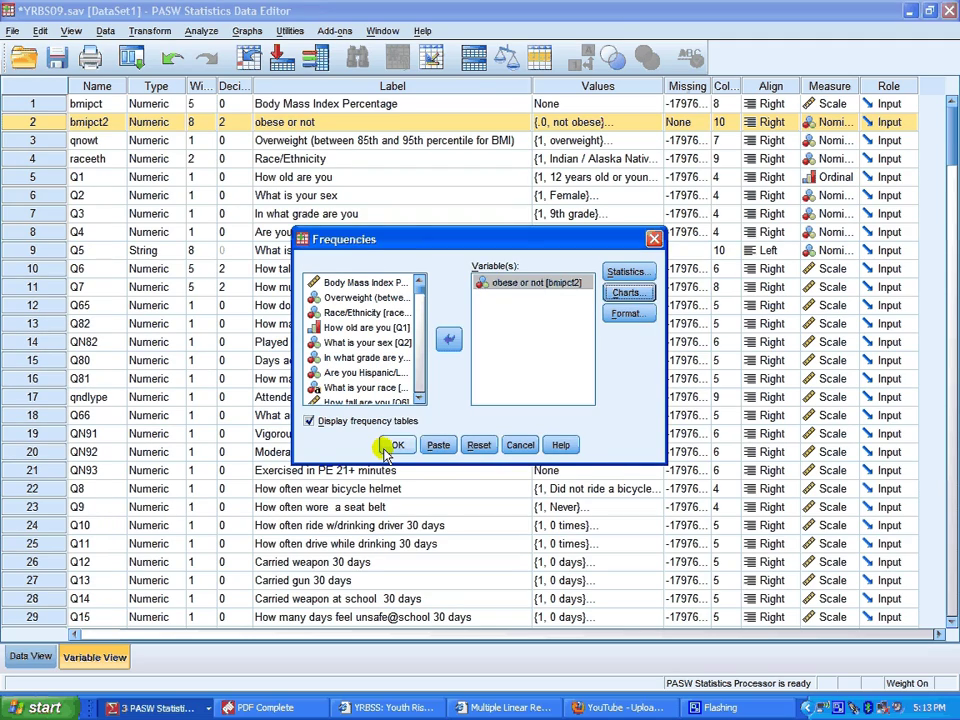
click(392, 445)
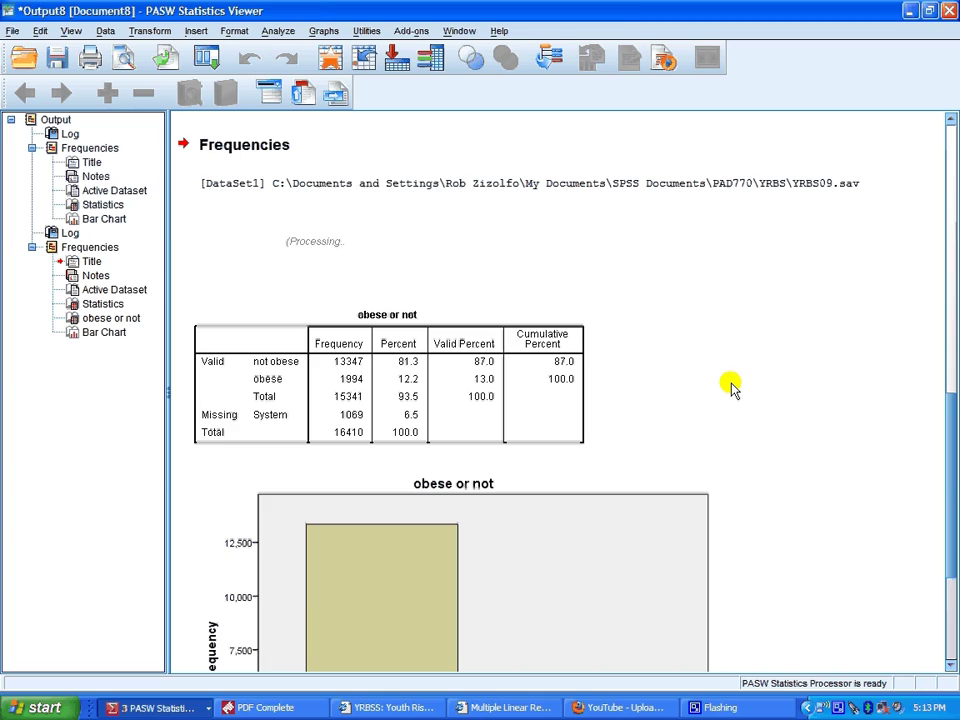
scroll(792, 356, down, 2)
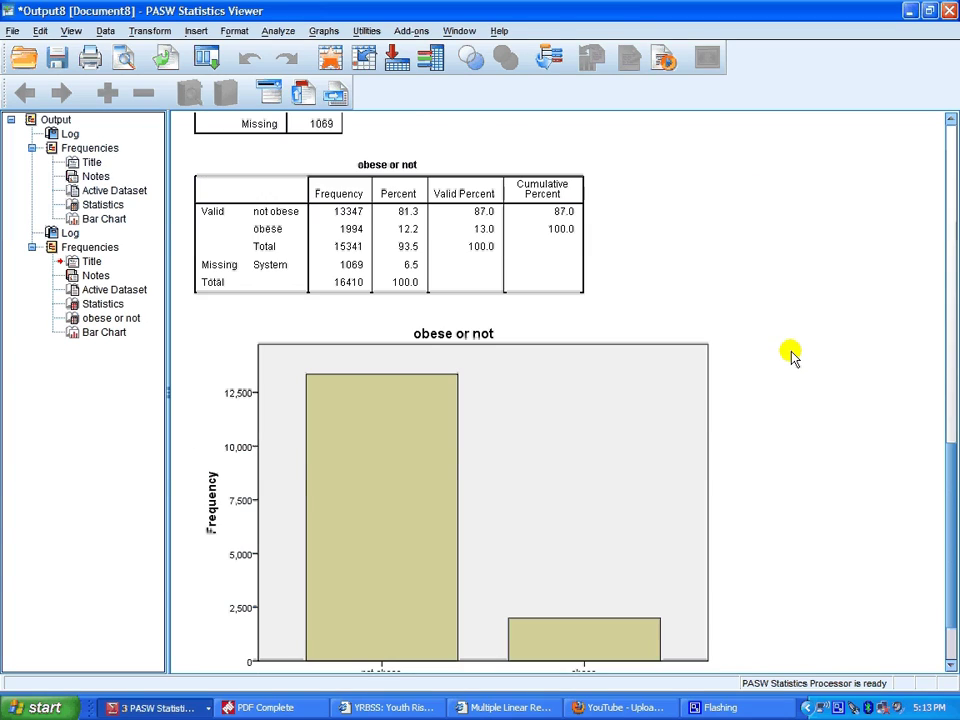
scroll(792, 356, down, 2)
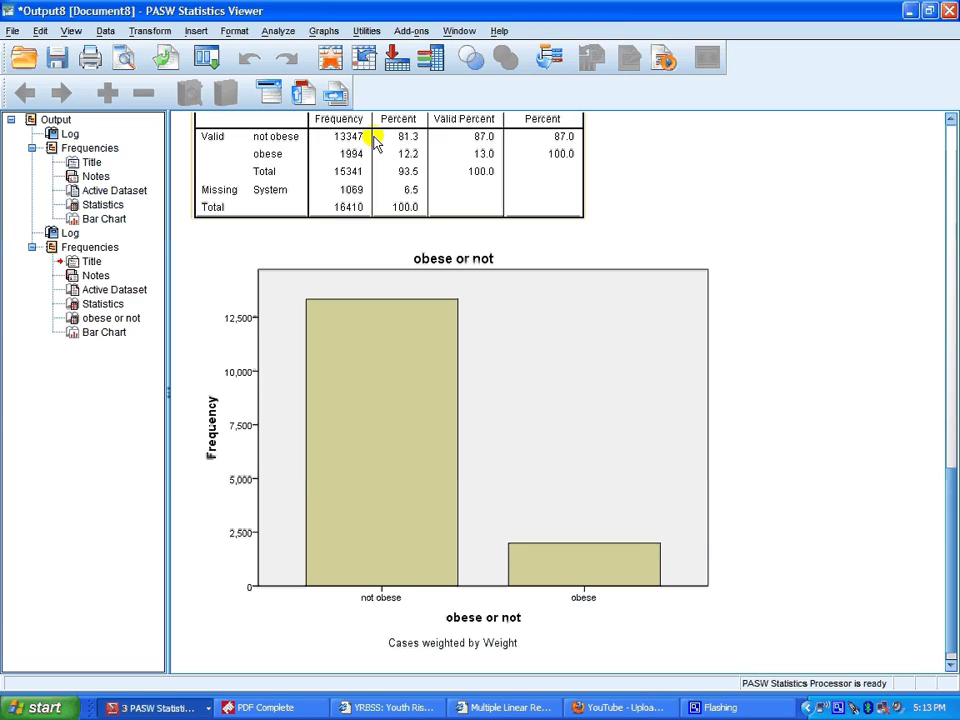
scroll(356, 235, up, 2)
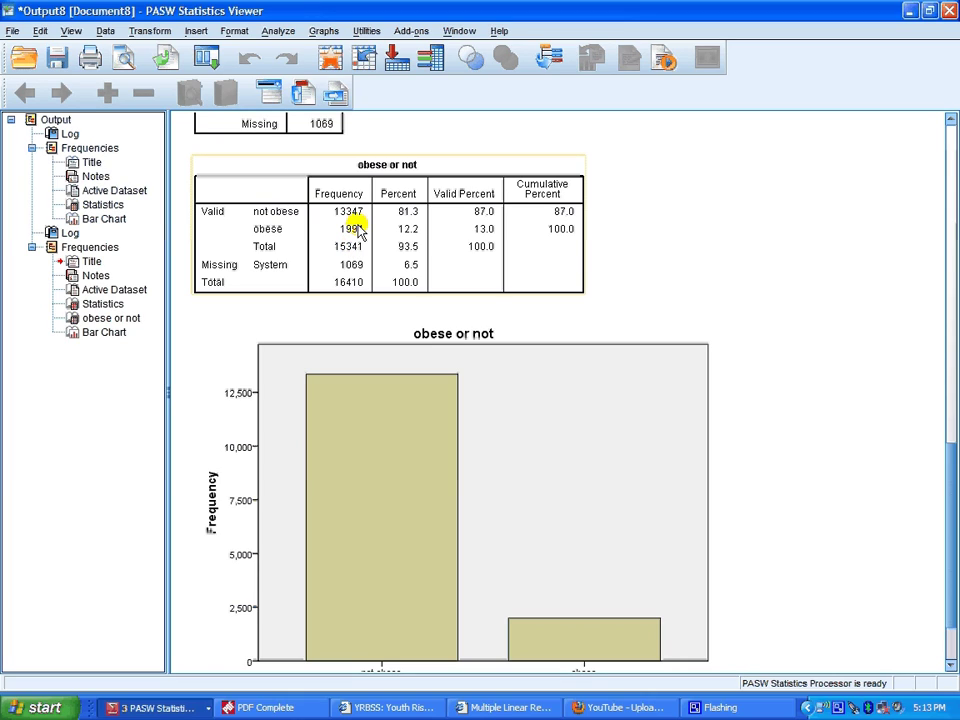
click(650, 258)
scroll(650, 258, down, 2)
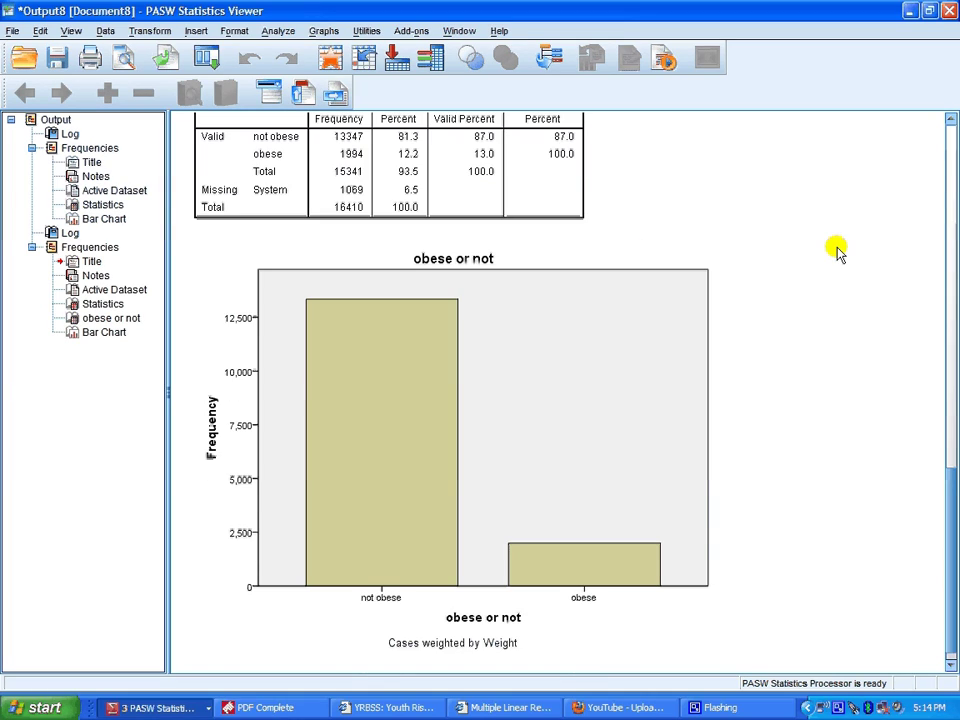
click(557, 290)
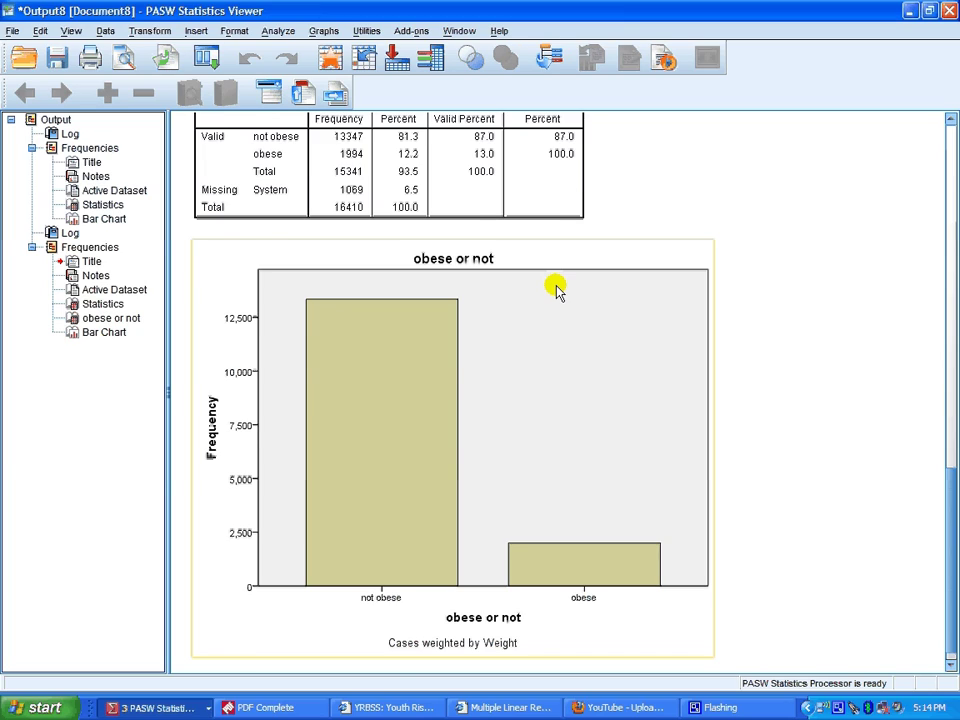
scroll(557, 290, up, 2)
click(376, 240)
scroll(376, 240, down, 2)
click(342, 400)
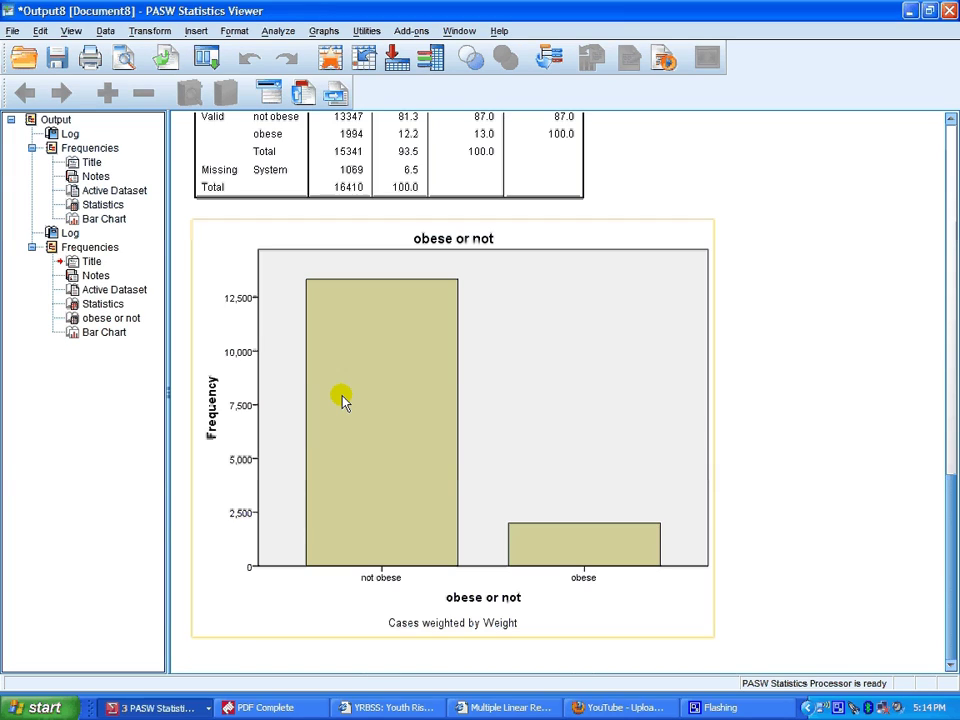